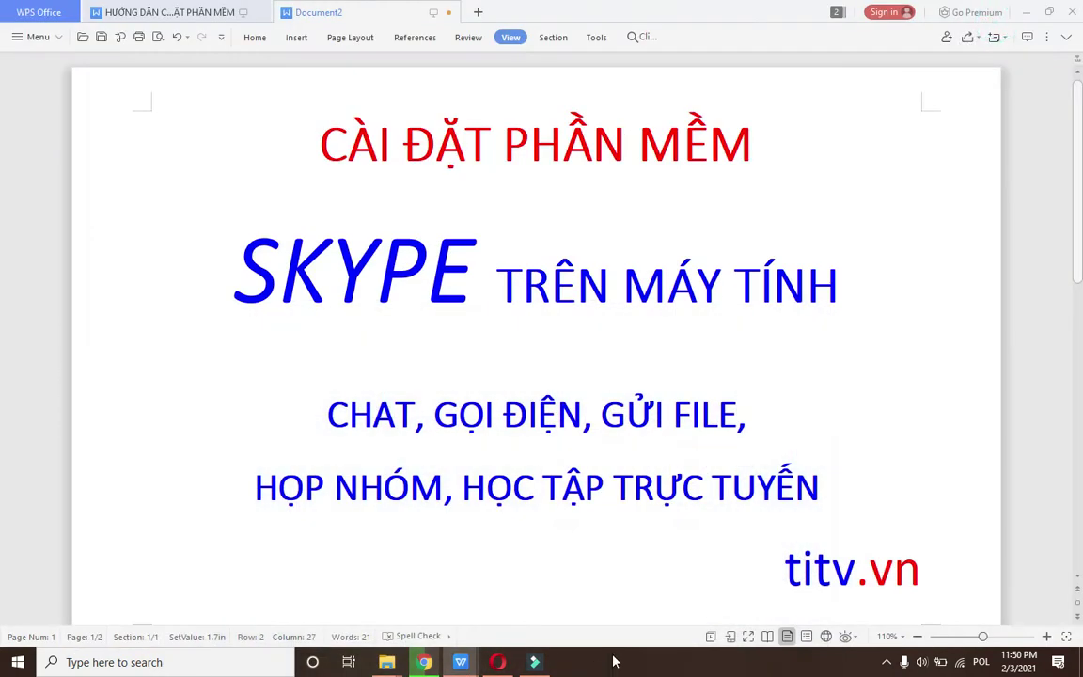
# Show the desktop and open the 'soft' folder holding the unfinished Skype download.
pyautogui.rightClick(623, 661)
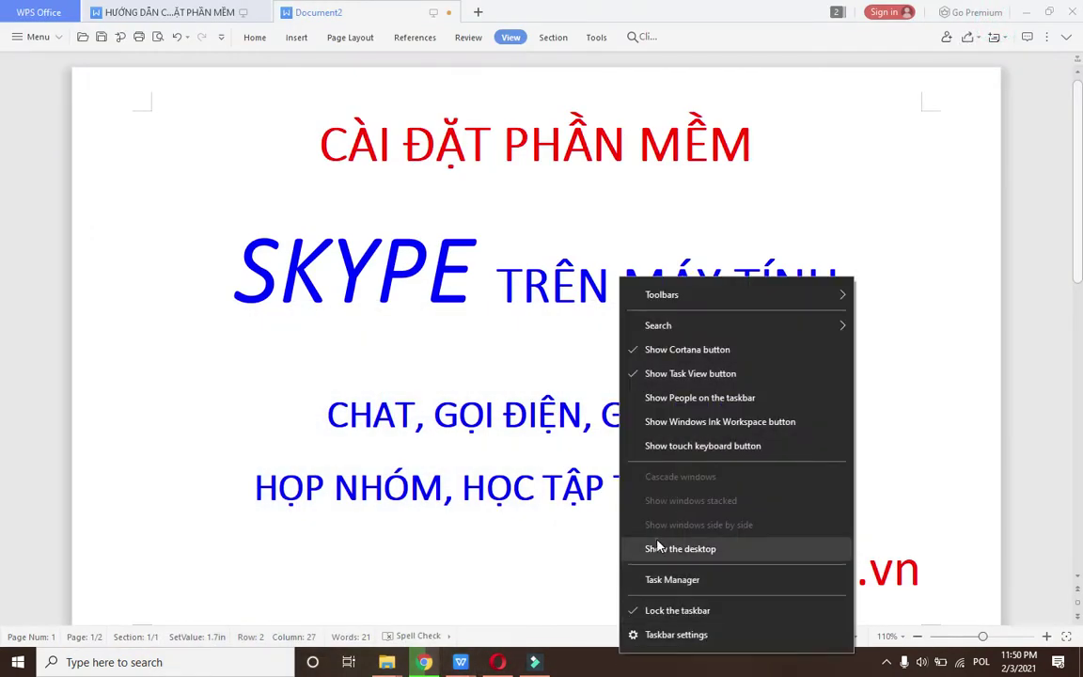
pyautogui.click(658, 548)
pyautogui.click(27, 23)
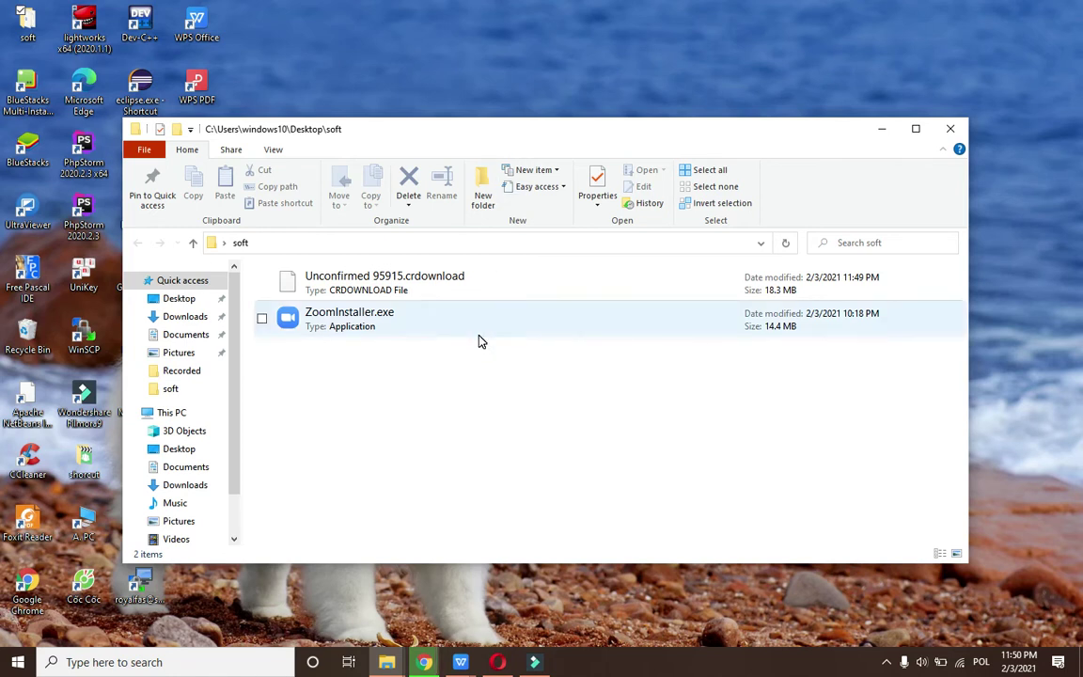
# Refresh the soft folder and run Skype-8-68-0-96.exe to install Skype 8.68.
pyautogui.rightClick(364, 447)
pyautogui.click(381, 223)
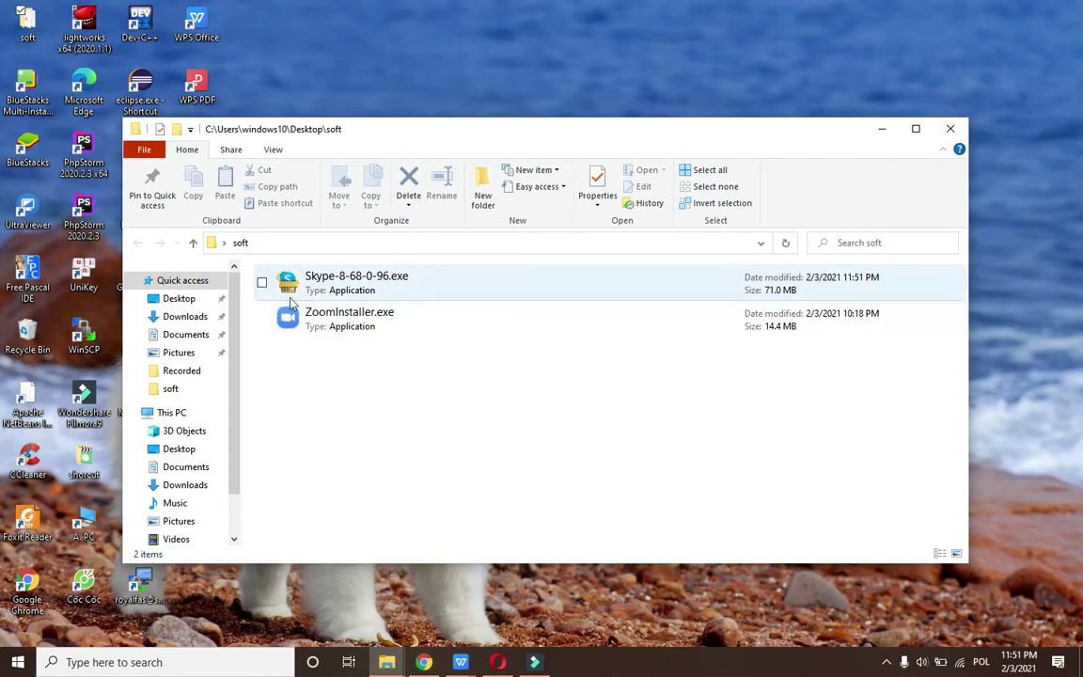
pyautogui.doubleClick(317, 290)
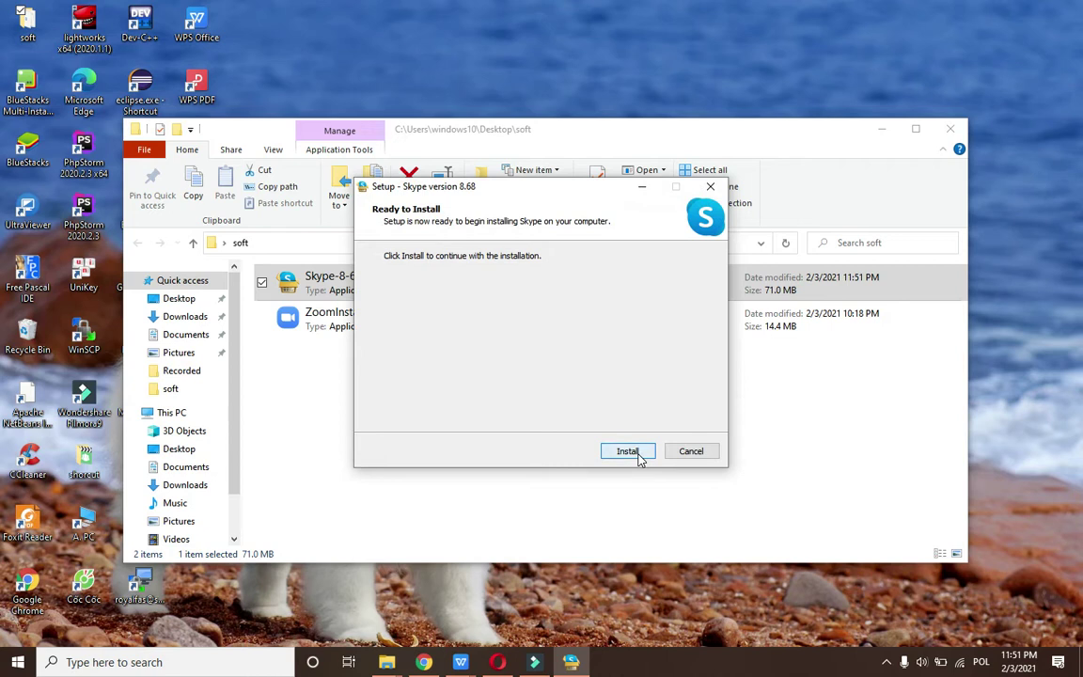
pyautogui.click(640, 456)
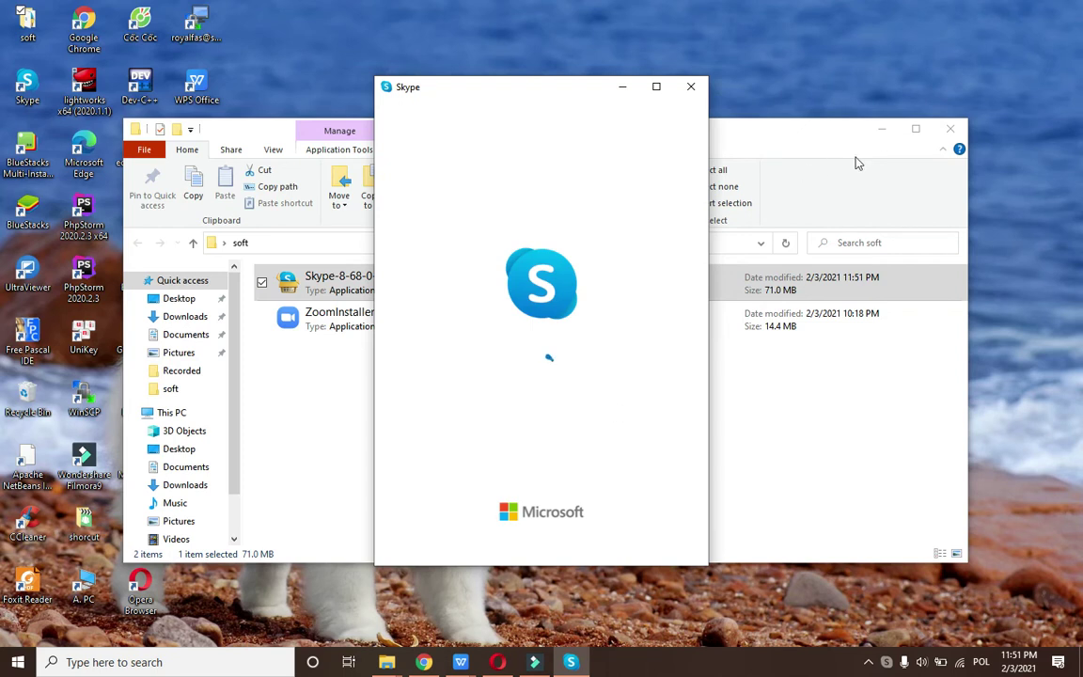
# Minimise Explorer and go from Skype's Let's go screen to the Microsoft sign-in page.
pyautogui.click(884, 130)
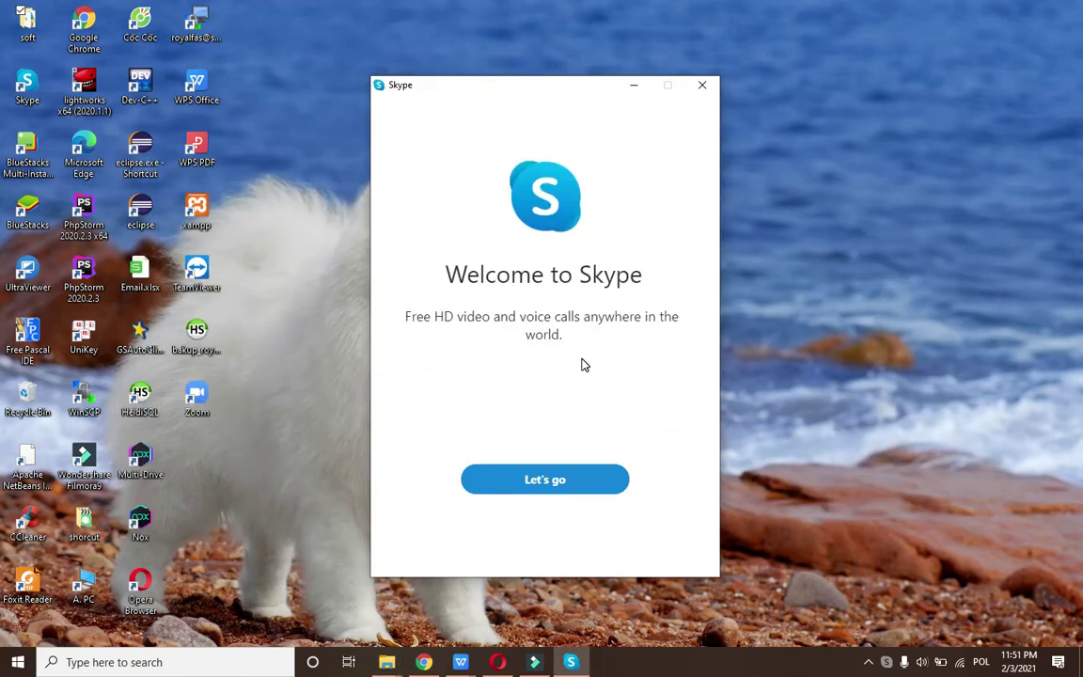
pyautogui.click(545, 486)
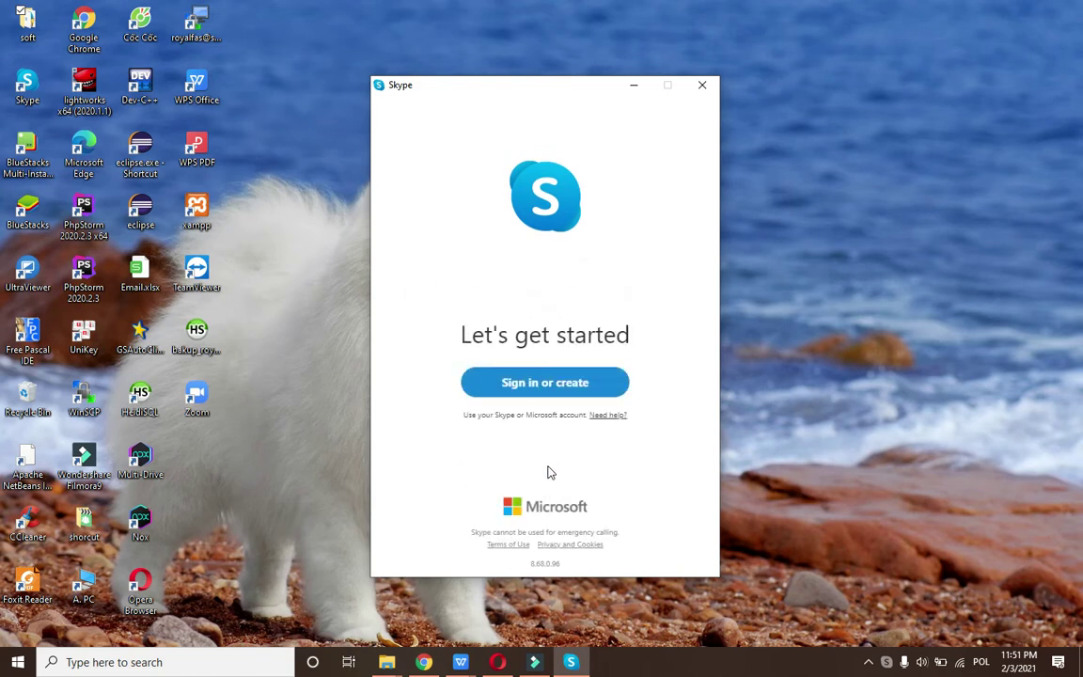
pyautogui.click(560, 394)
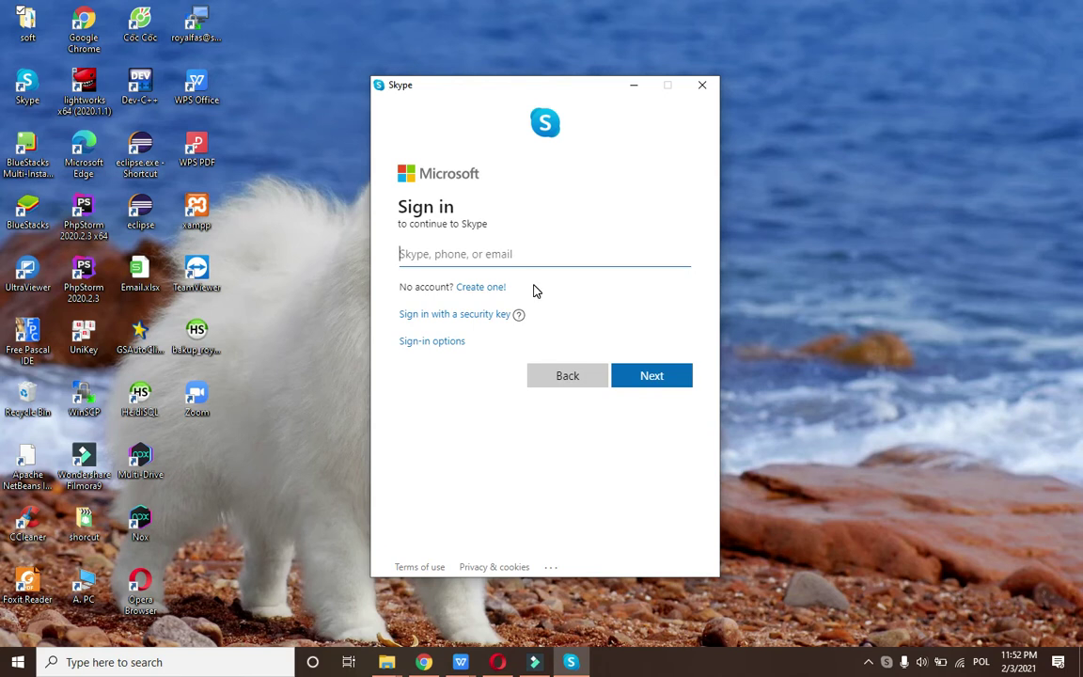
# Start creating a Microsoft account with an existing email address, which gets rejected.
pyautogui.click(480, 289)
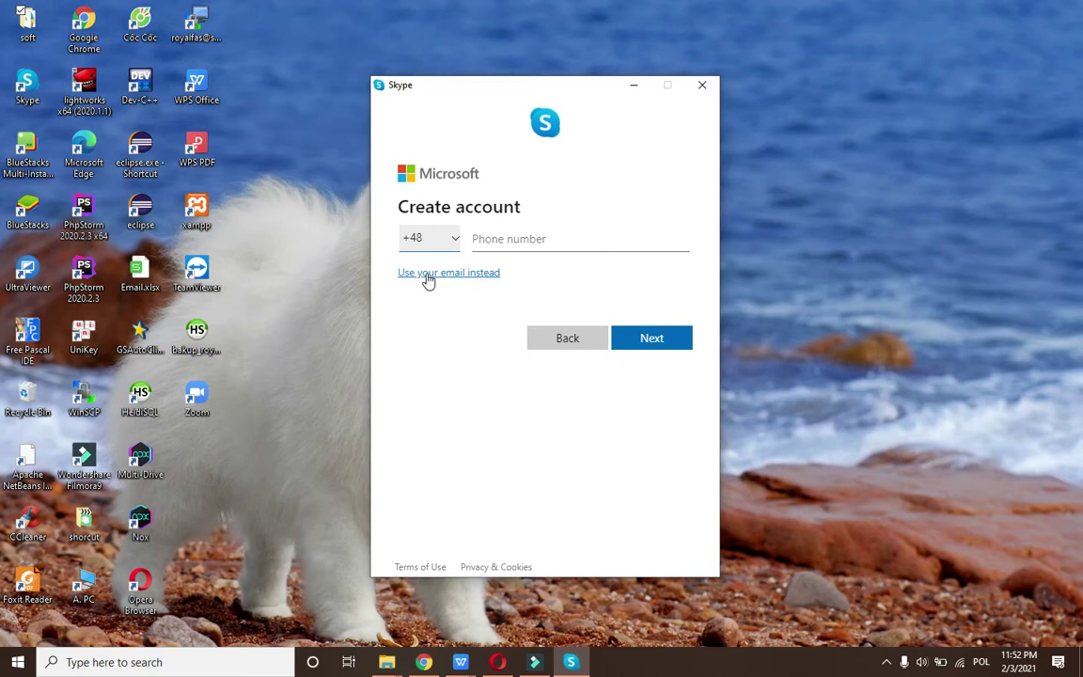
pyautogui.click(430, 275)
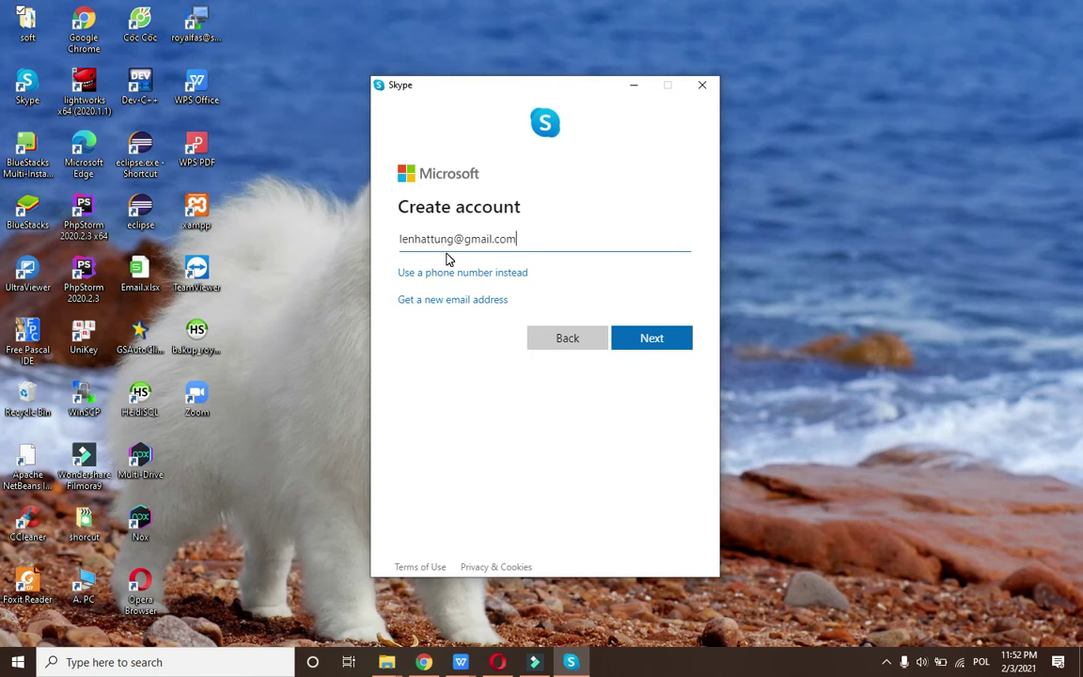
pyautogui.click(655, 340)
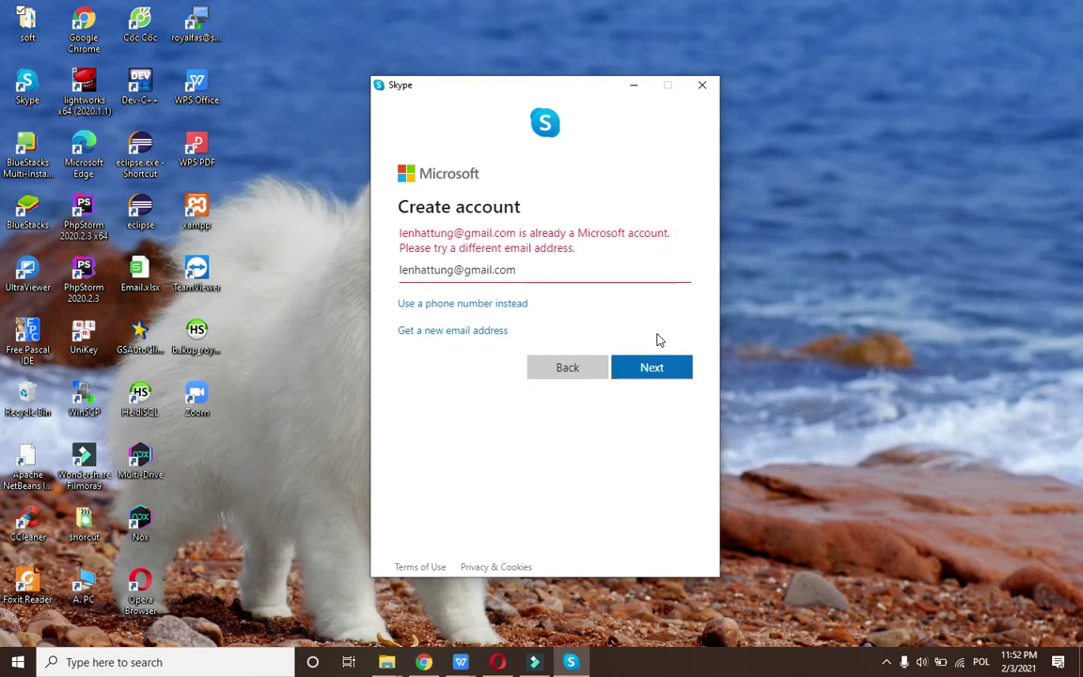
pyautogui.moveTo(535, 271); pyautogui.dragTo(362, 266)
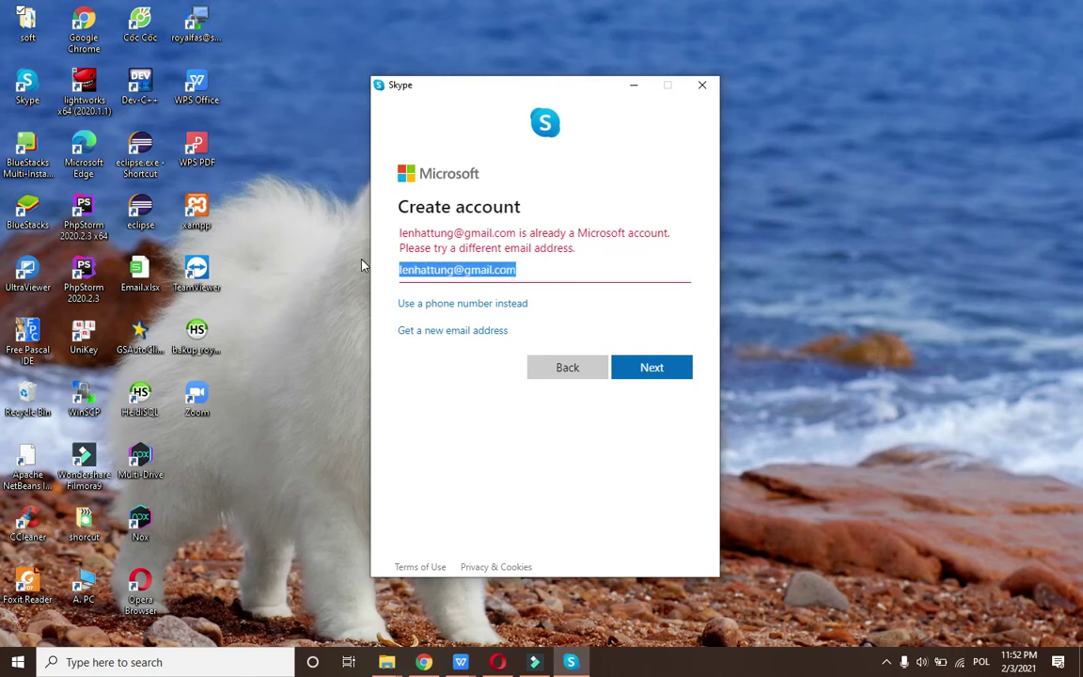
# Request a new outlook.com address instead, enter the chosen username, and continue.
pyautogui.click(458, 333)
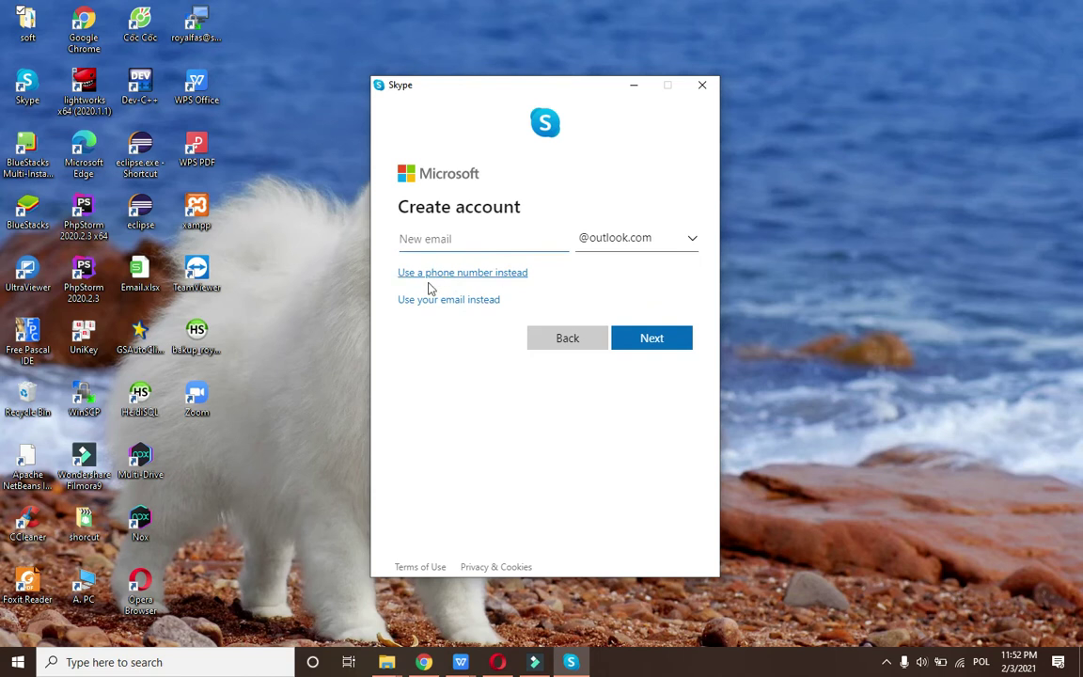
pyautogui.click(635, 242)
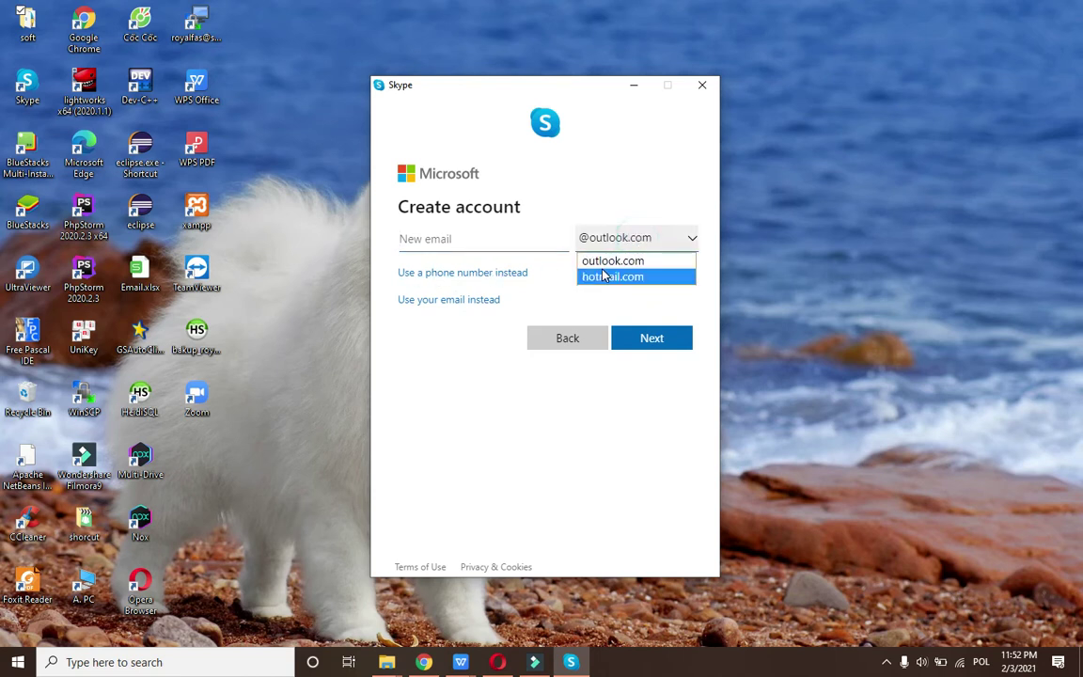
pyautogui.click(499, 248)
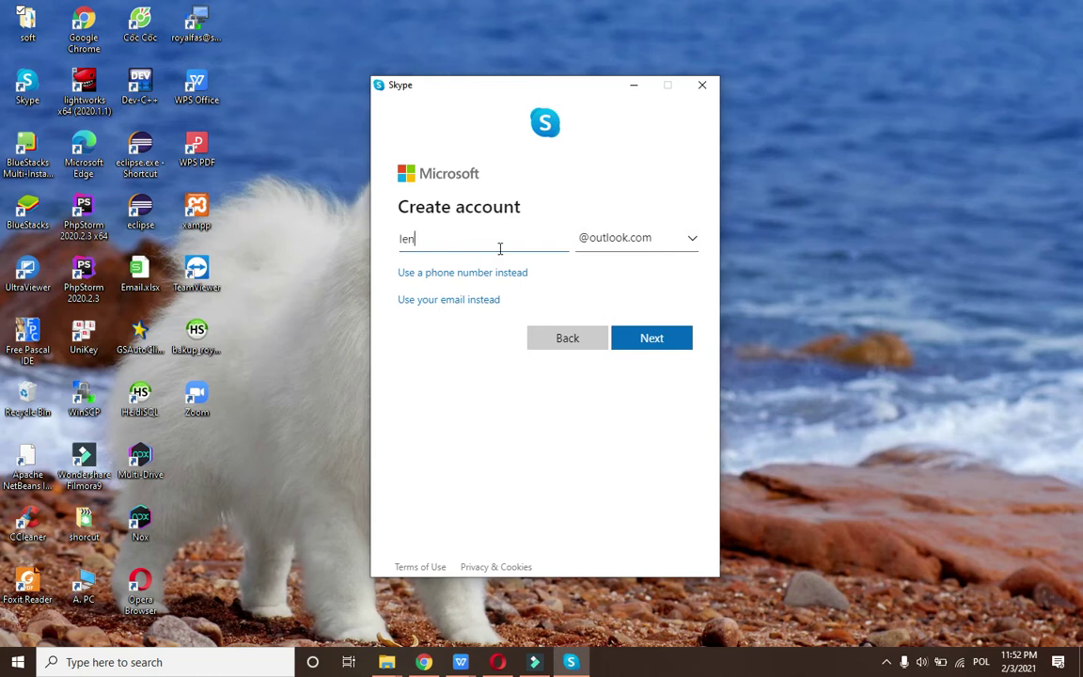
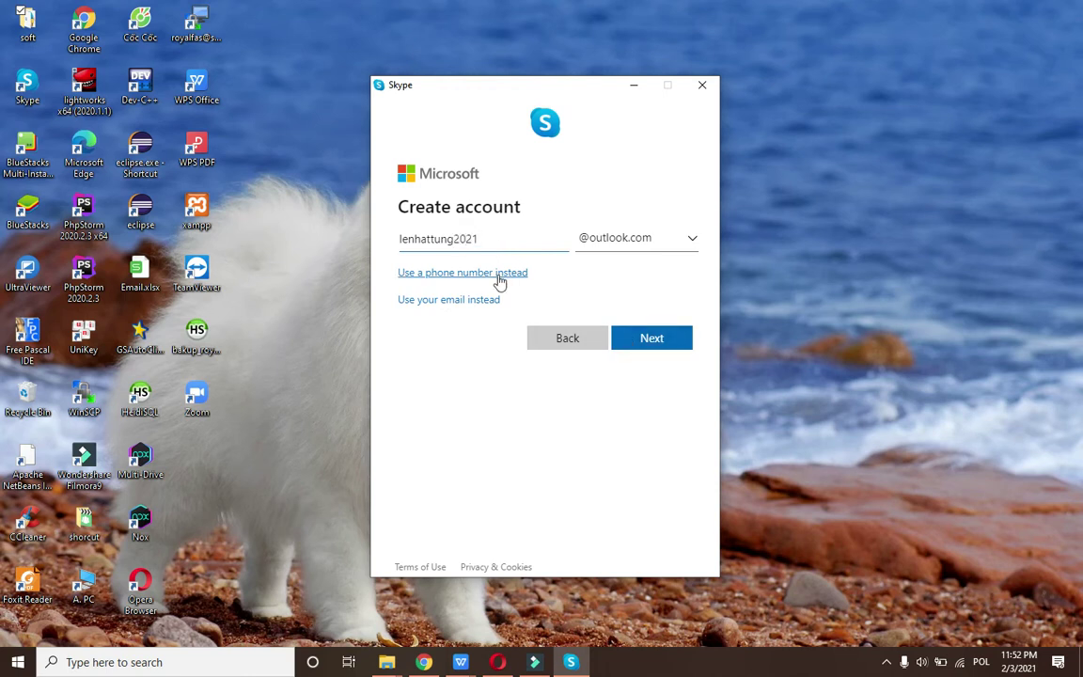
pyautogui.click(660, 339)
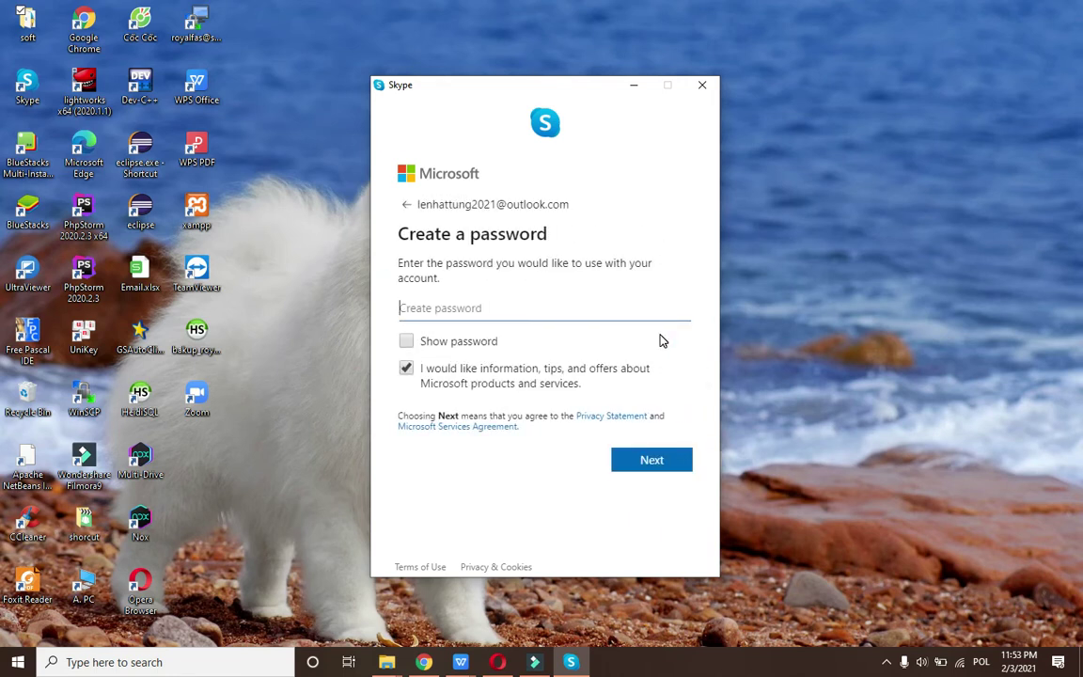
# Set the account password and enter the first and last name.
pyautogui.write('•••••••••••')
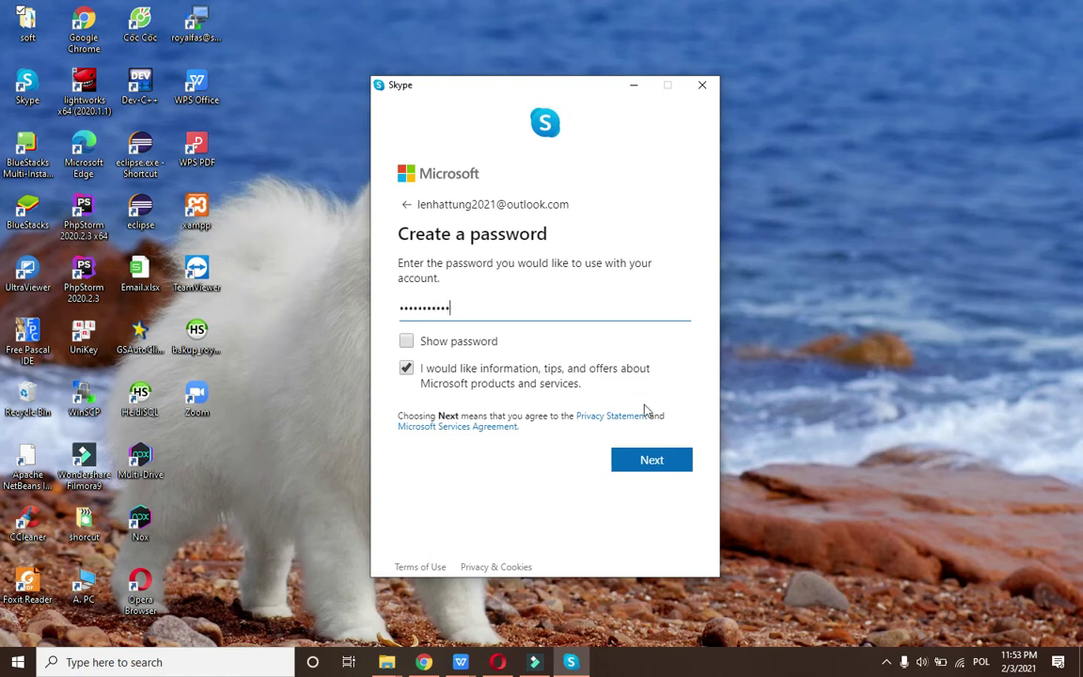
pyautogui.click(636, 466)
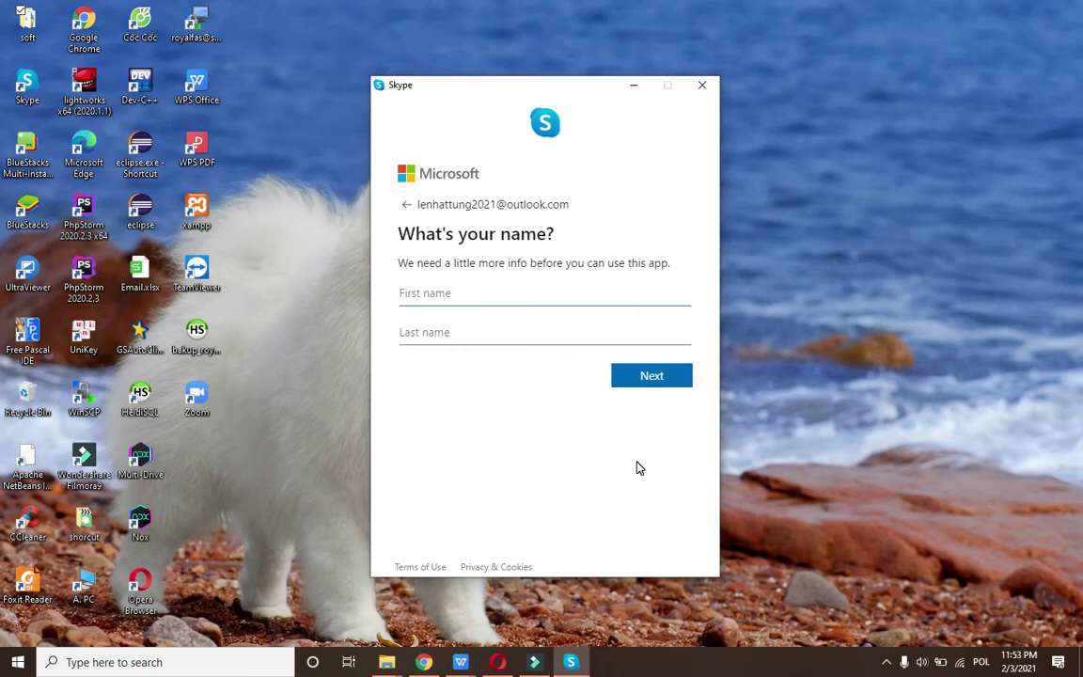
pyautogui.click(655, 381)
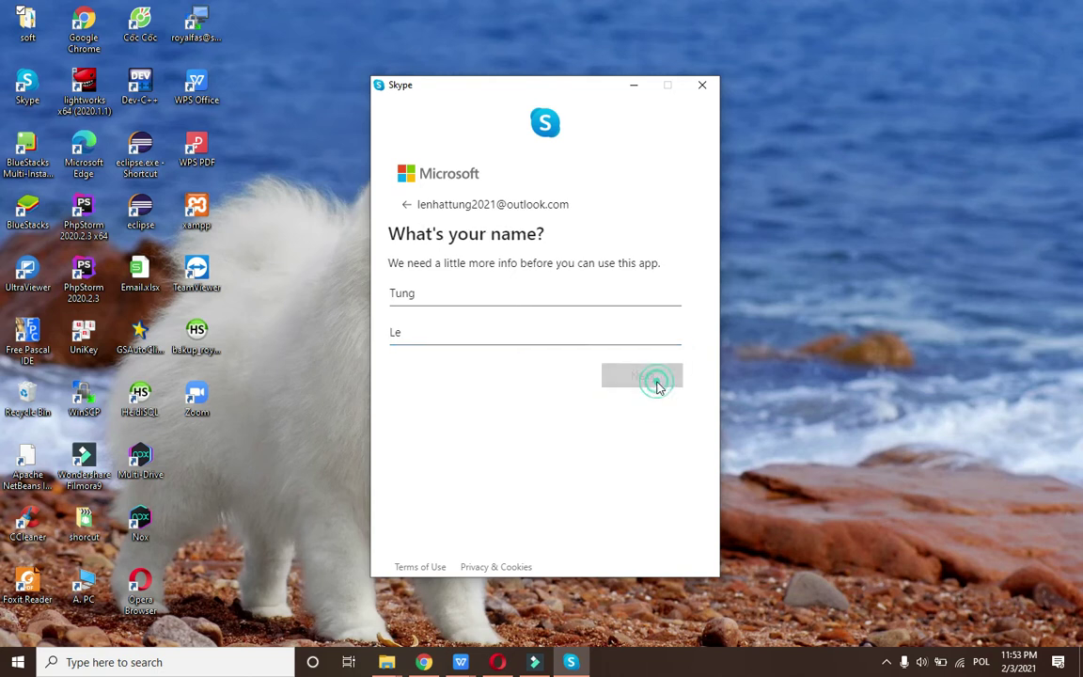
# Set the birth date to January 1, 1990 and submit it.
pyautogui.moveTo(416, 205); pyautogui.dragTo(570, 197)
pyautogui.click(434, 360)
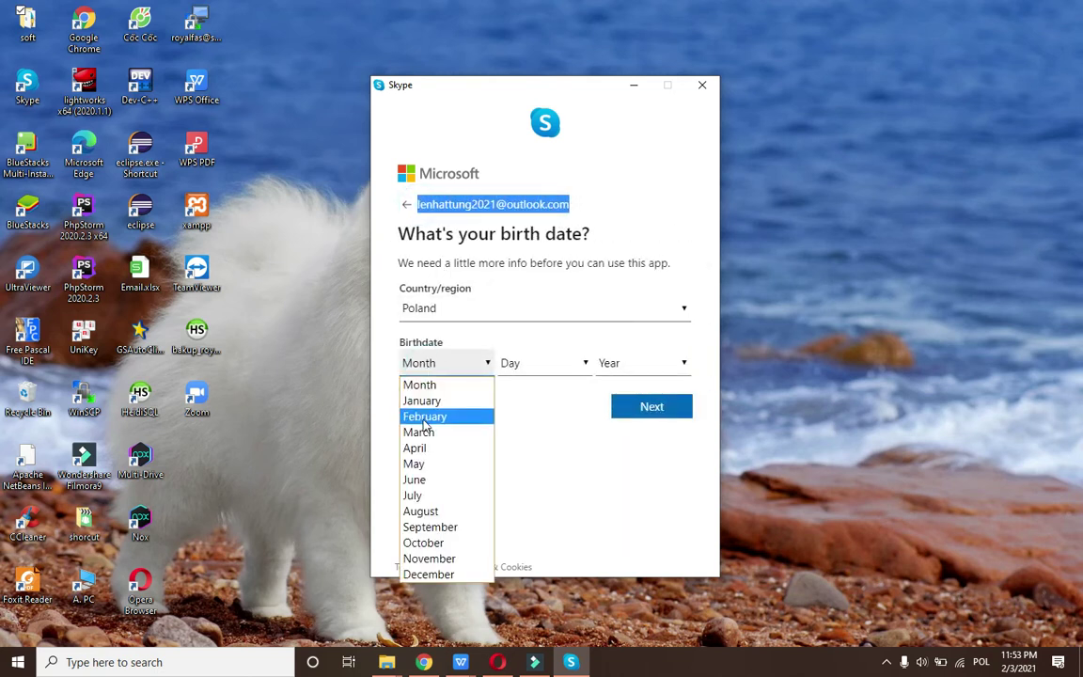
pyautogui.click(422, 400)
pyautogui.click(533, 364)
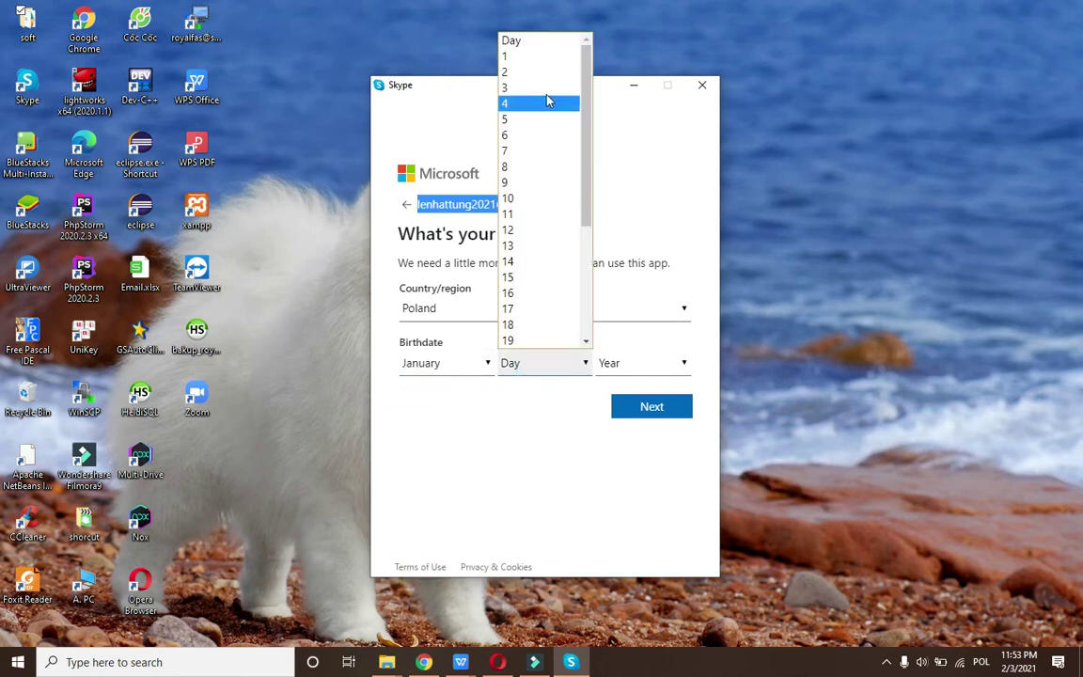
pyautogui.click(546, 59)
pyautogui.click(629, 363)
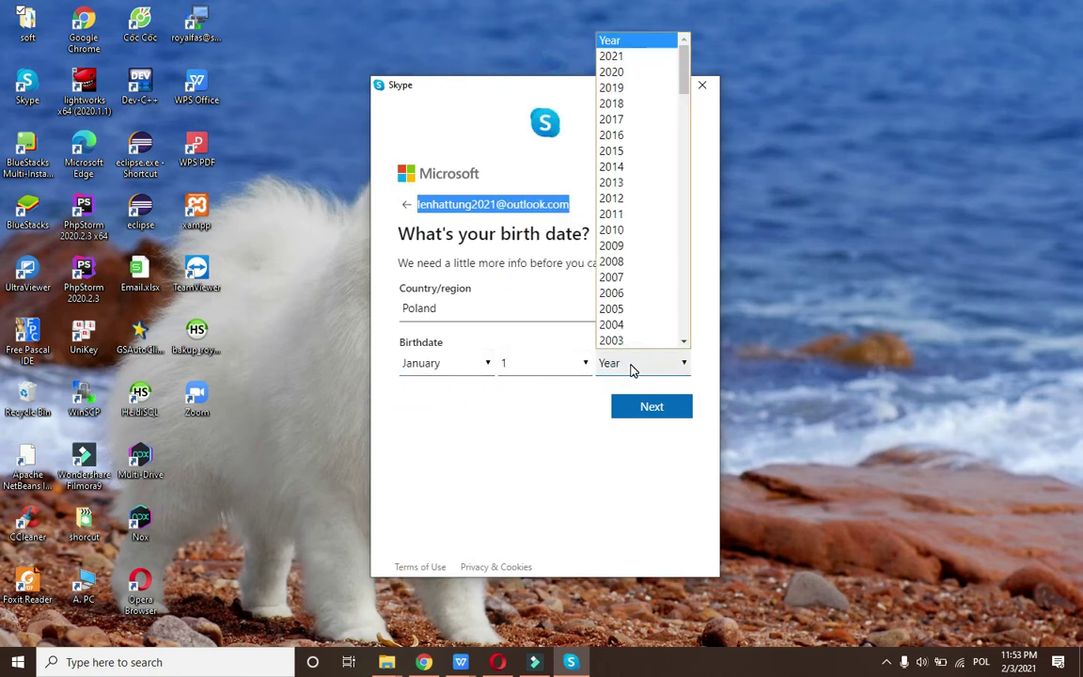
pyautogui.write('19990')
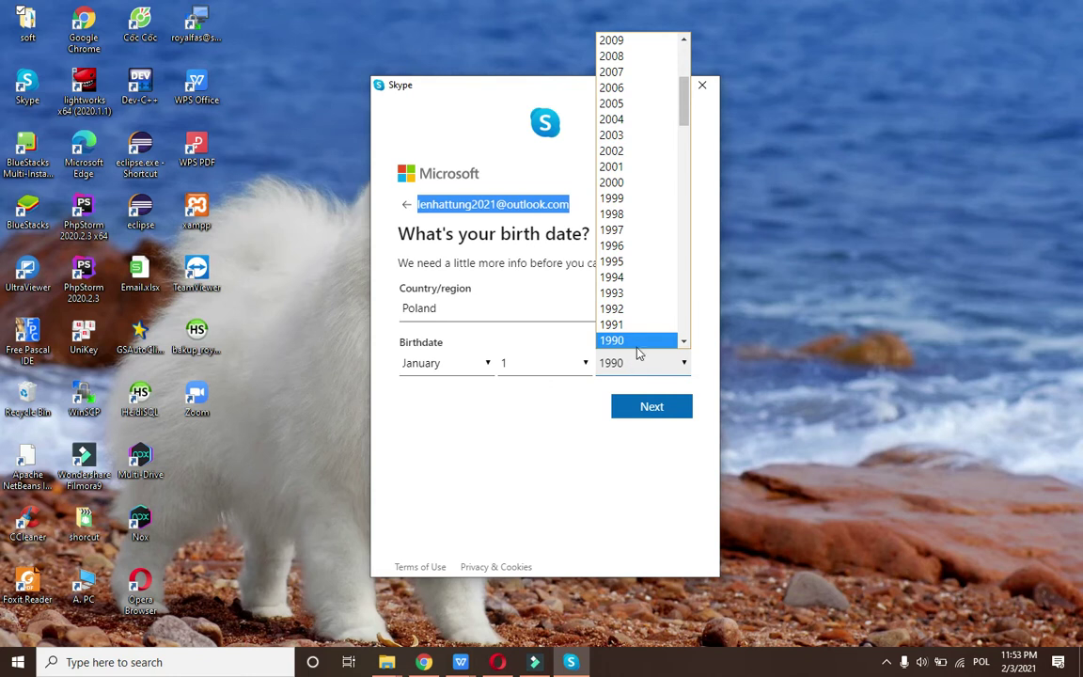
pyautogui.click(635, 340)
pyautogui.click(645, 406)
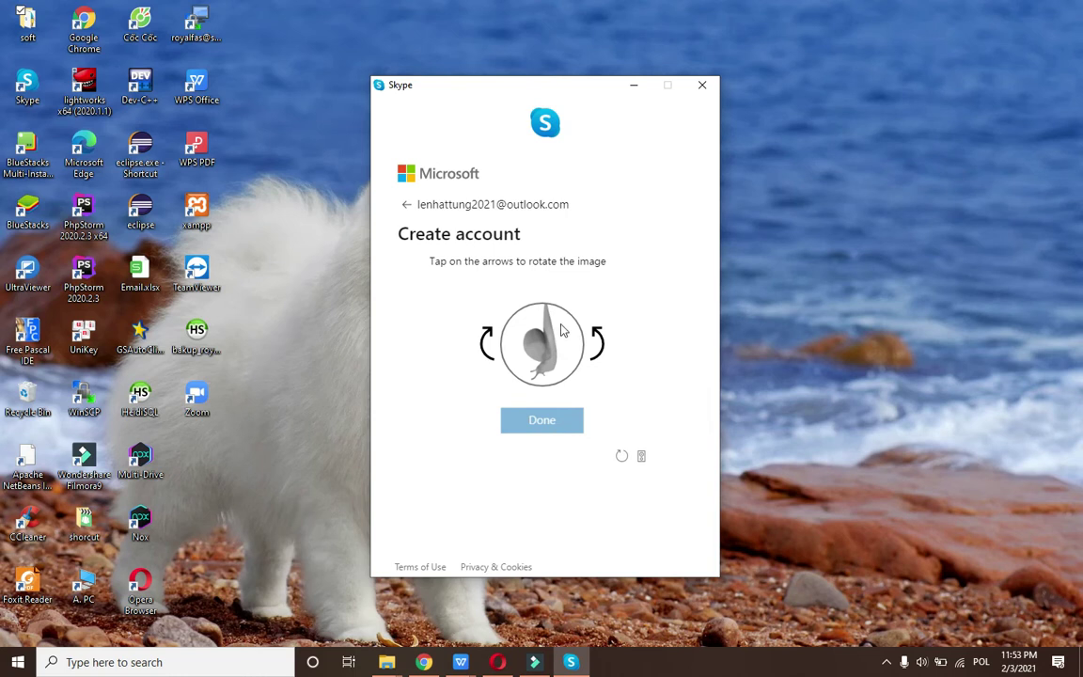
# Rotate the snail and ant pictures upright and submit each verification round.
pyautogui.click(487, 344)
pyautogui.click(487, 346)
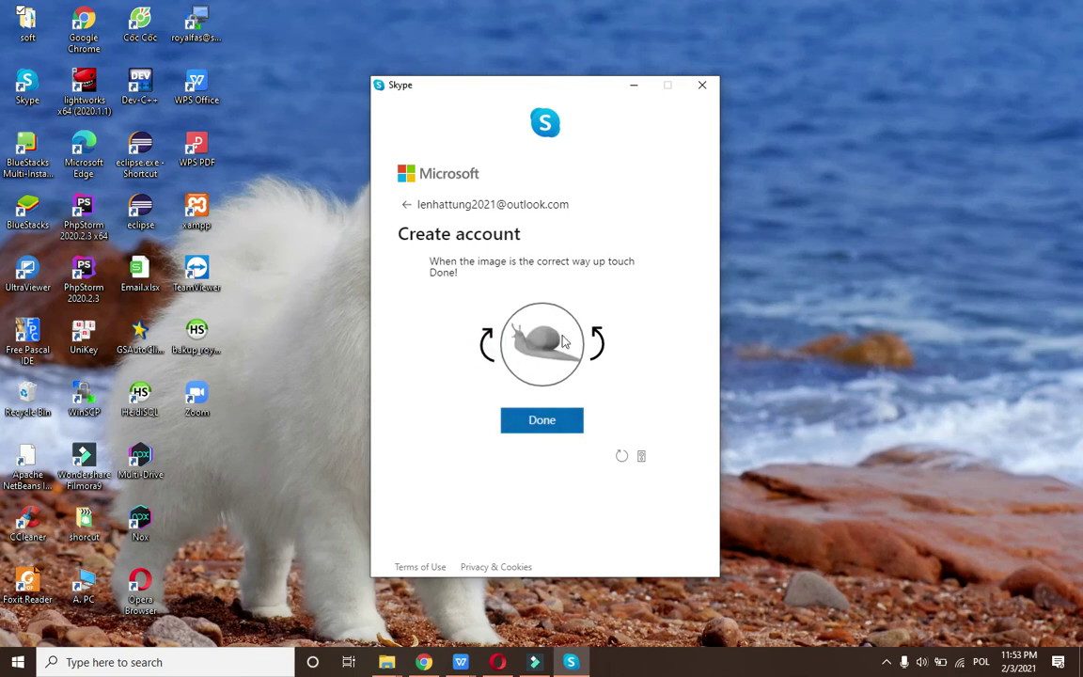
pyautogui.click(543, 431)
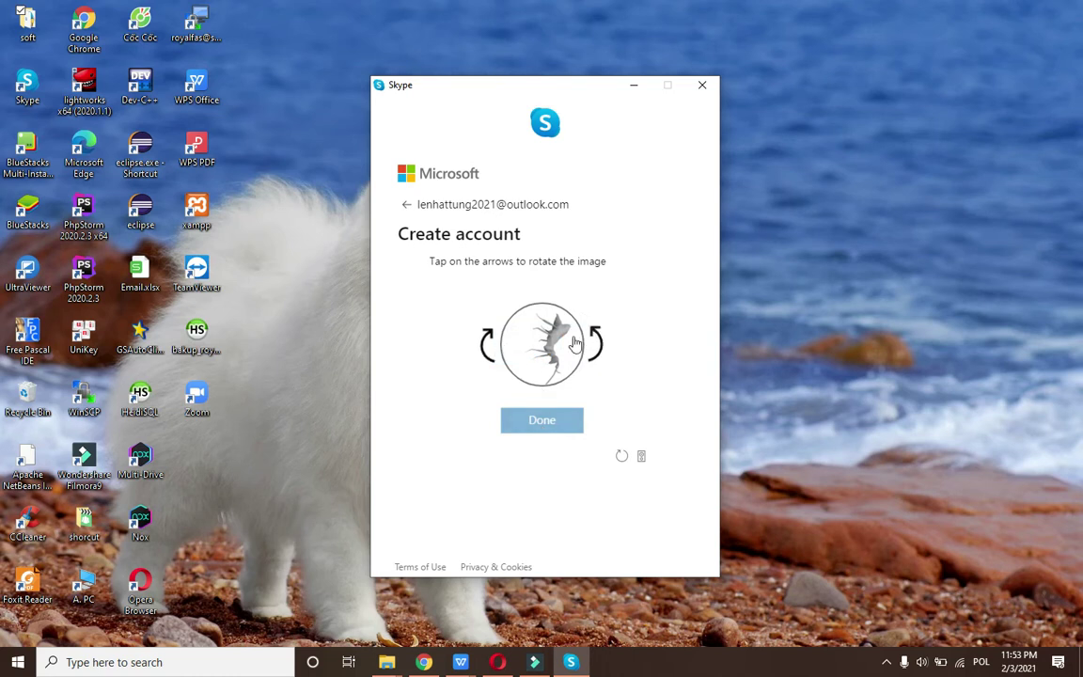
pyautogui.click(595, 359)
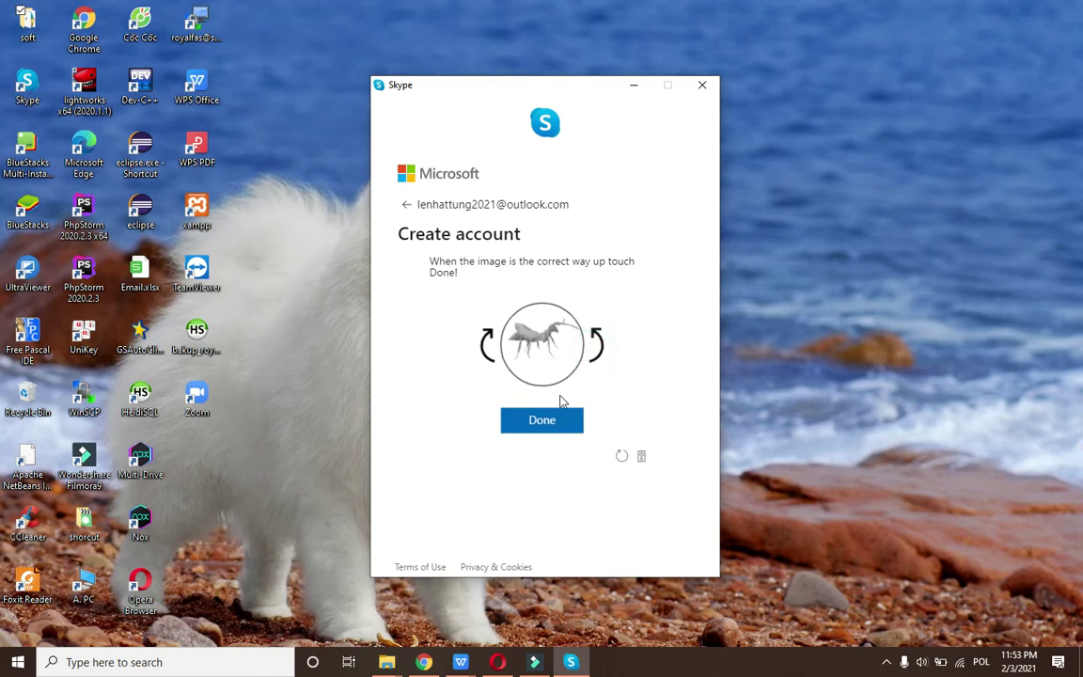
pyautogui.click(551, 423)
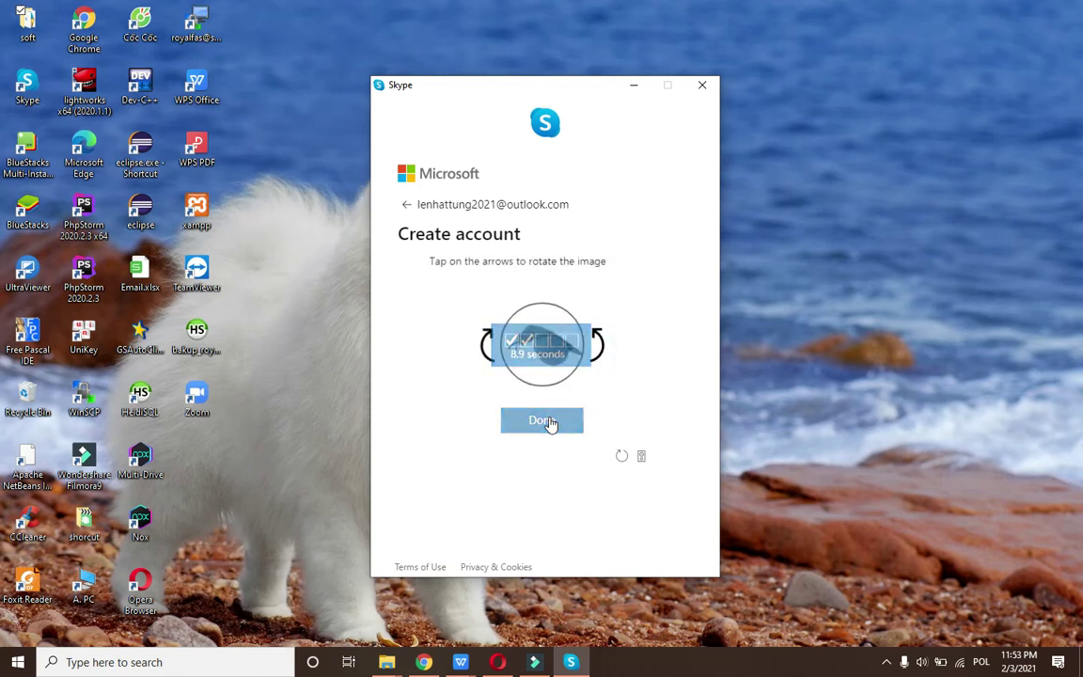
pyautogui.click(594, 347)
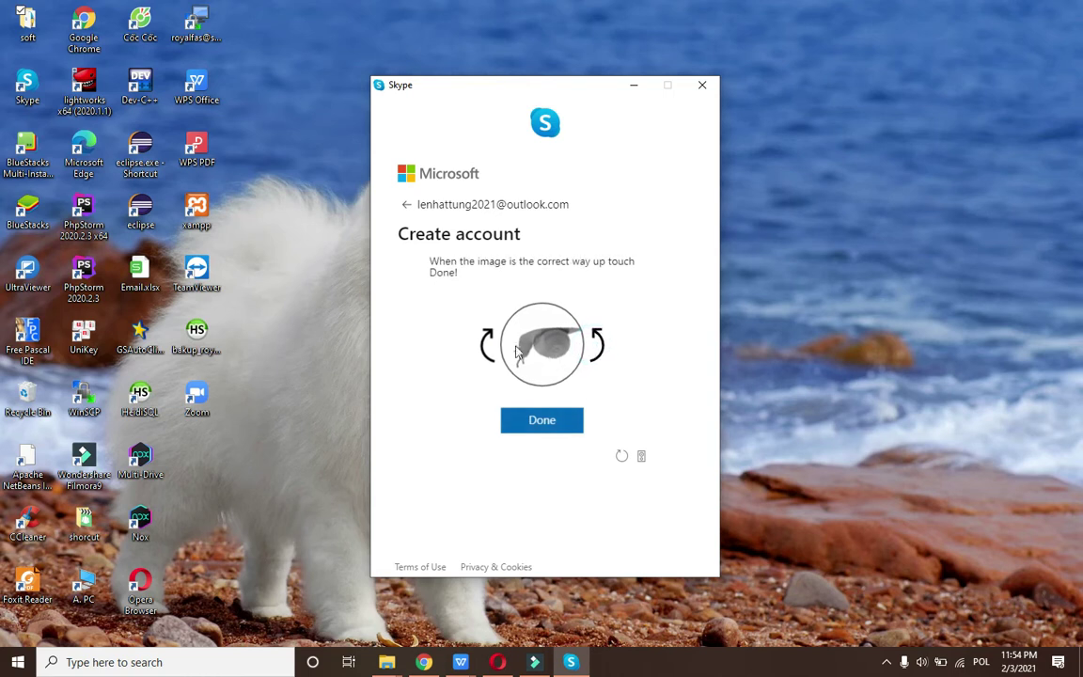
pyautogui.click(485, 349)
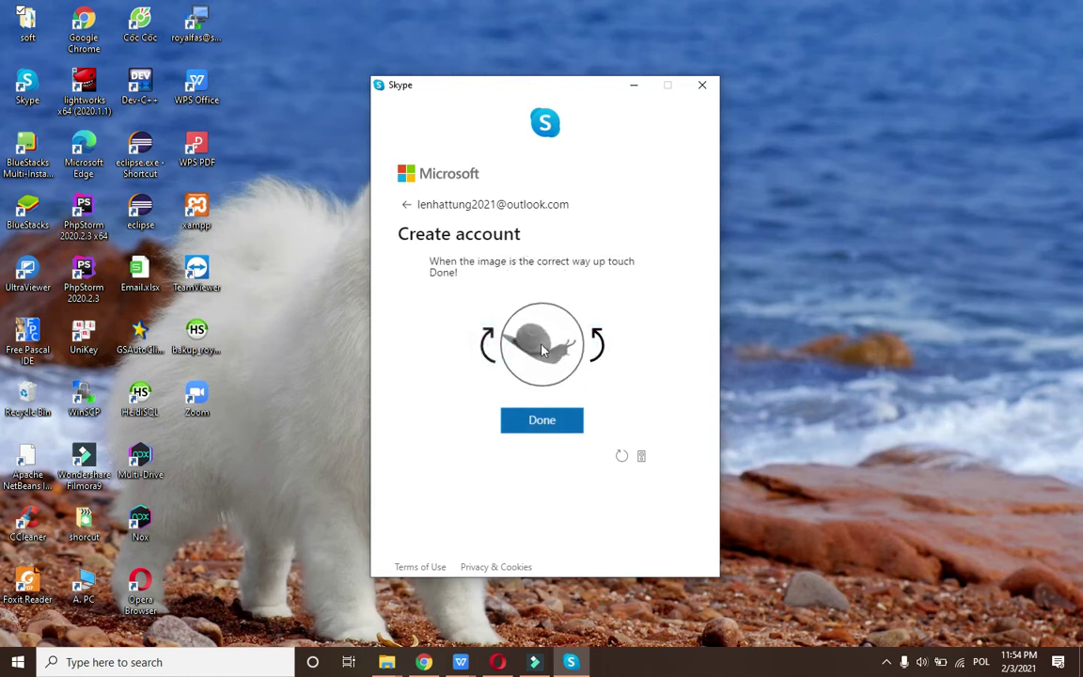
pyautogui.click(564, 421)
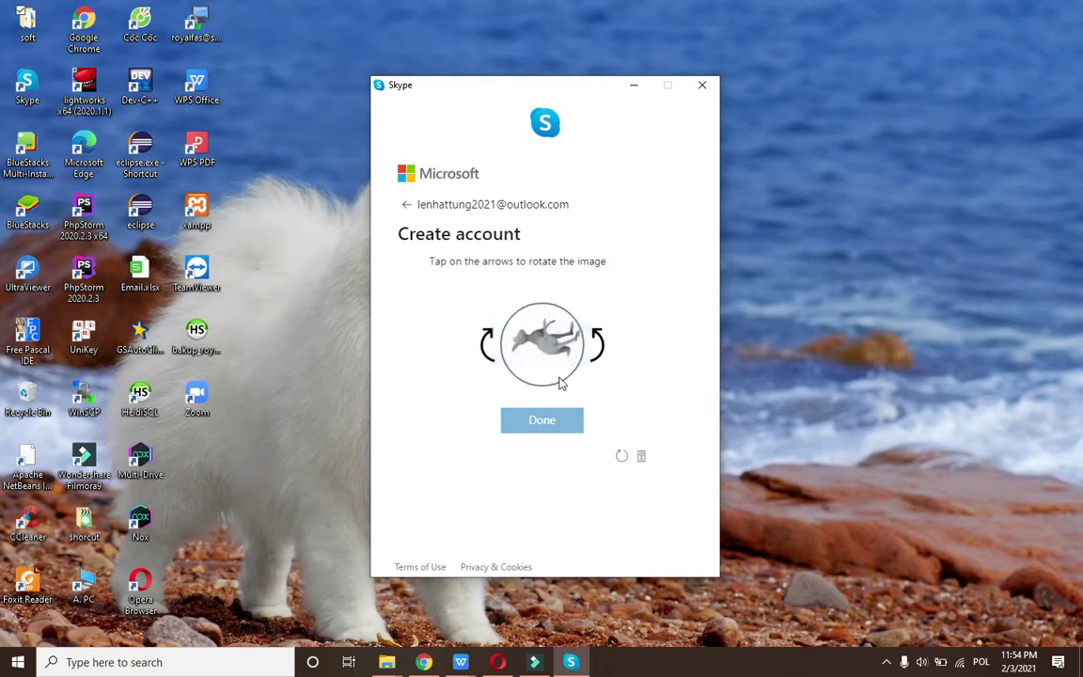
# Rotate the remaining animal and kangaroo pictures upright and submit them.
pyautogui.click(485, 352)
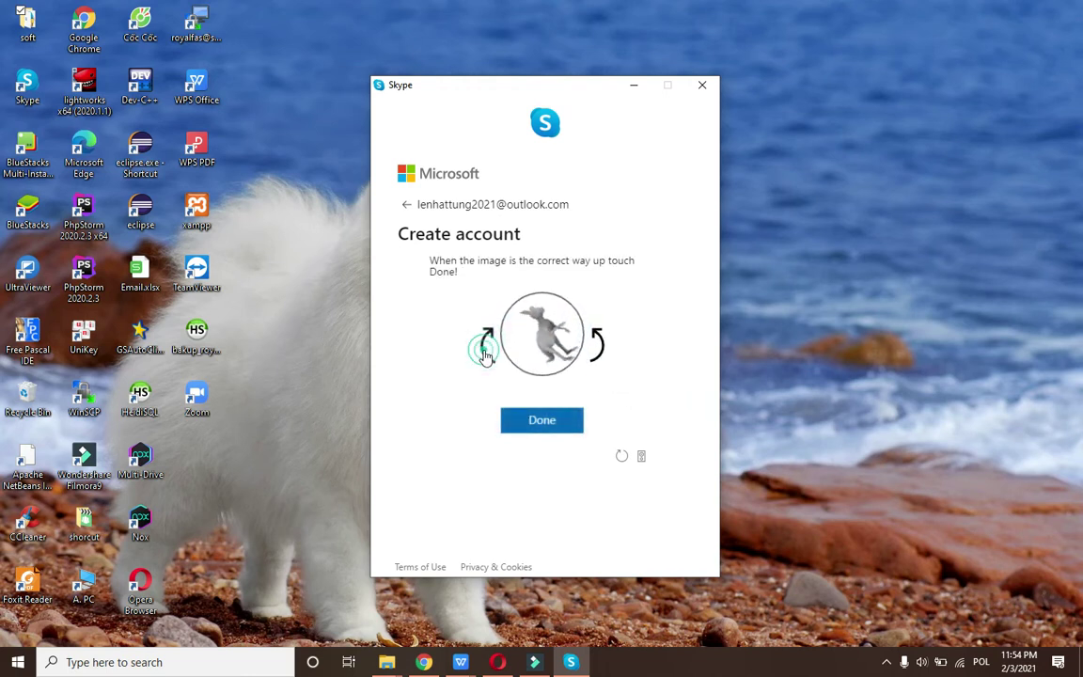
pyautogui.click(527, 422)
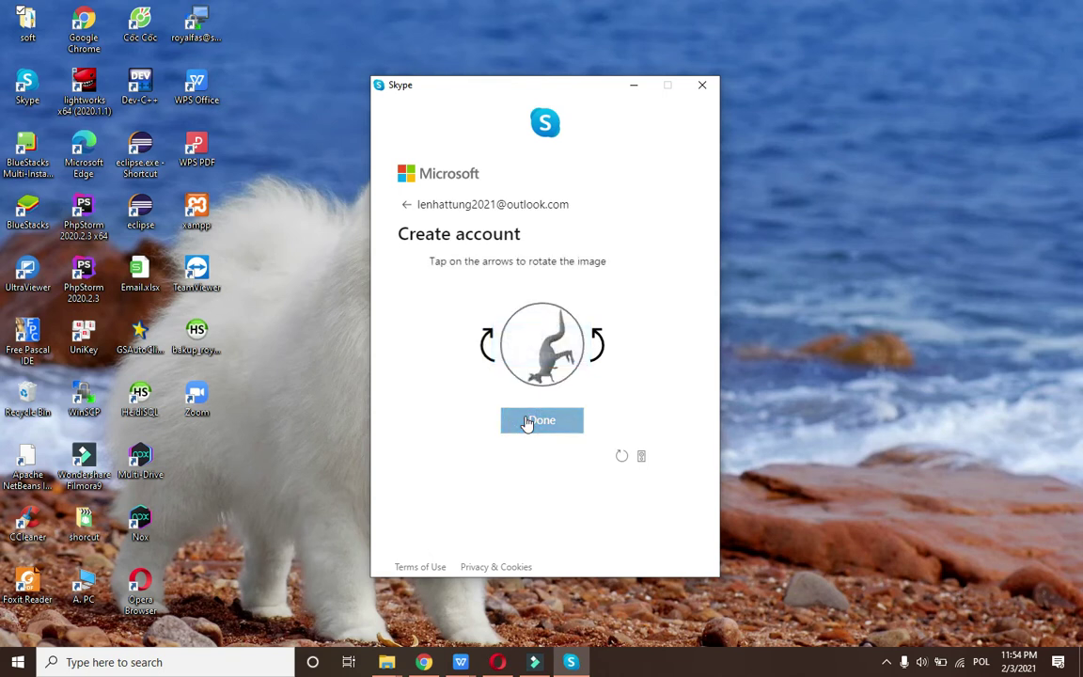
pyautogui.click(487, 344)
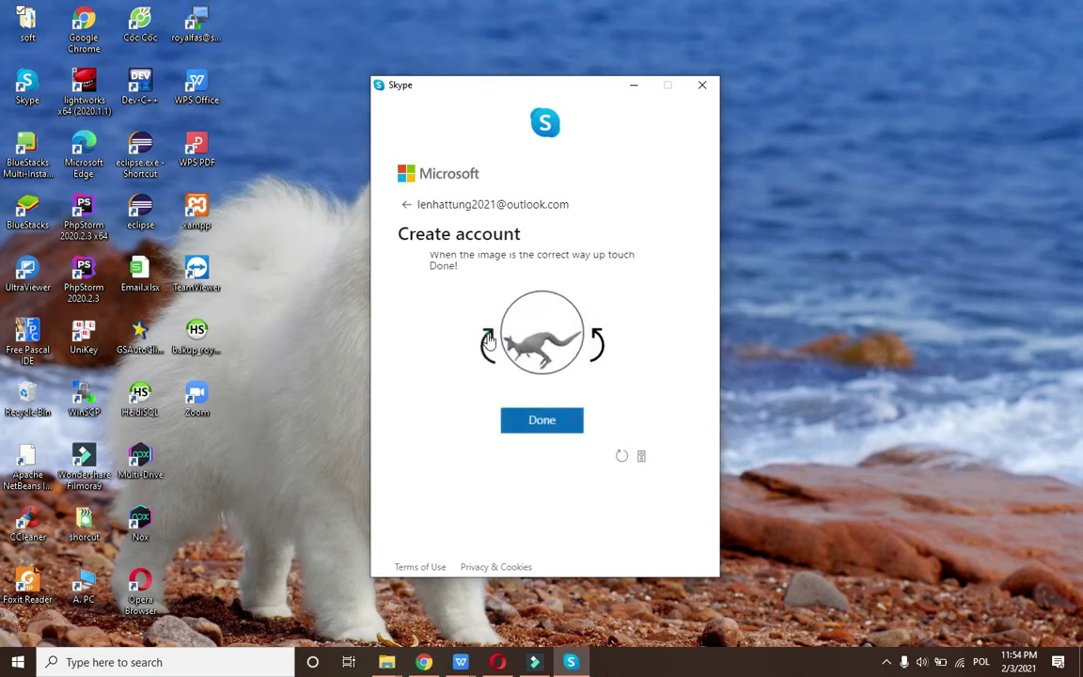
pyautogui.click(488, 340)
pyautogui.click(591, 338)
pyautogui.click(542, 419)
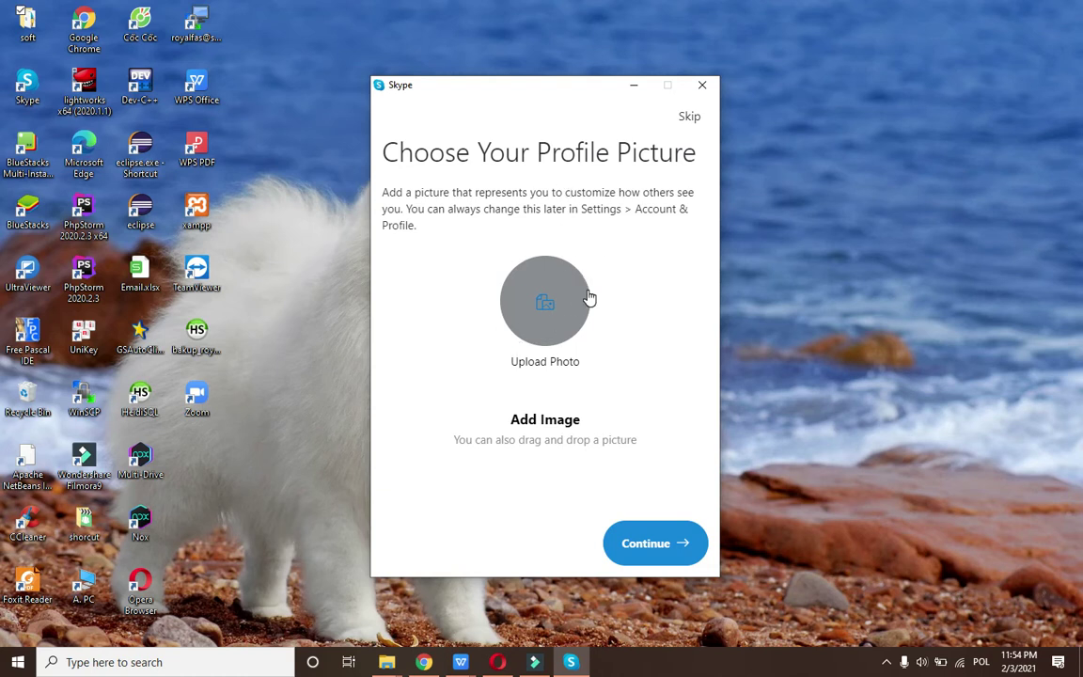
# Skip the profile picture, audio and video test pages, then accept Find Contacts Easily.
pyautogui.click(647, 550)
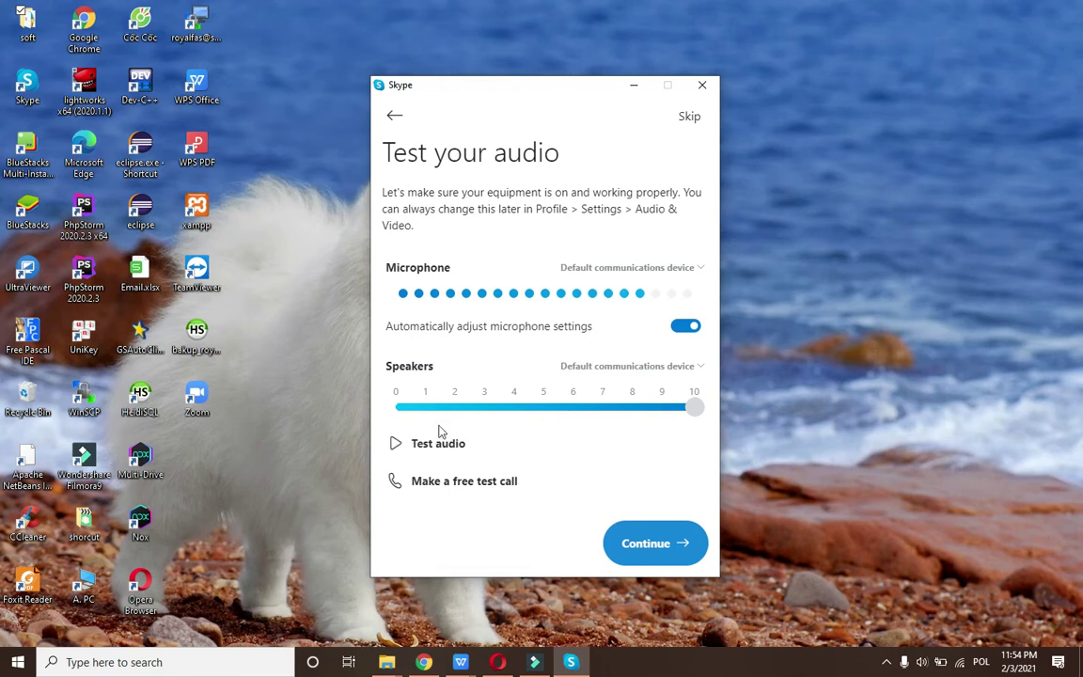
pyautogui.click(655, 543)
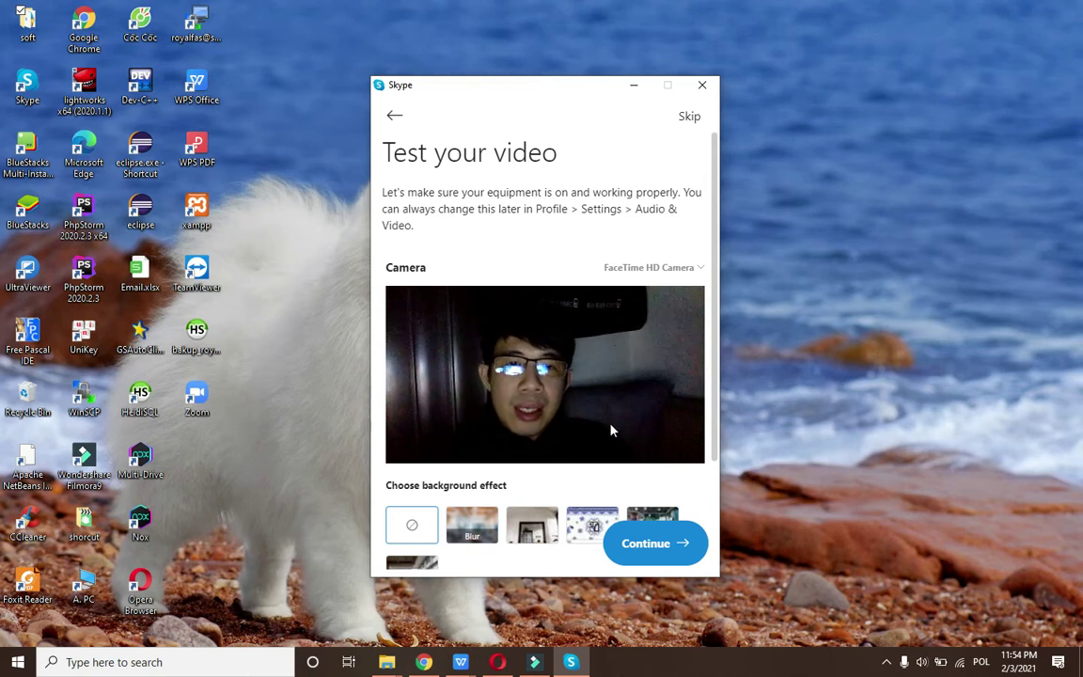
pyautogui.click(615, 555)
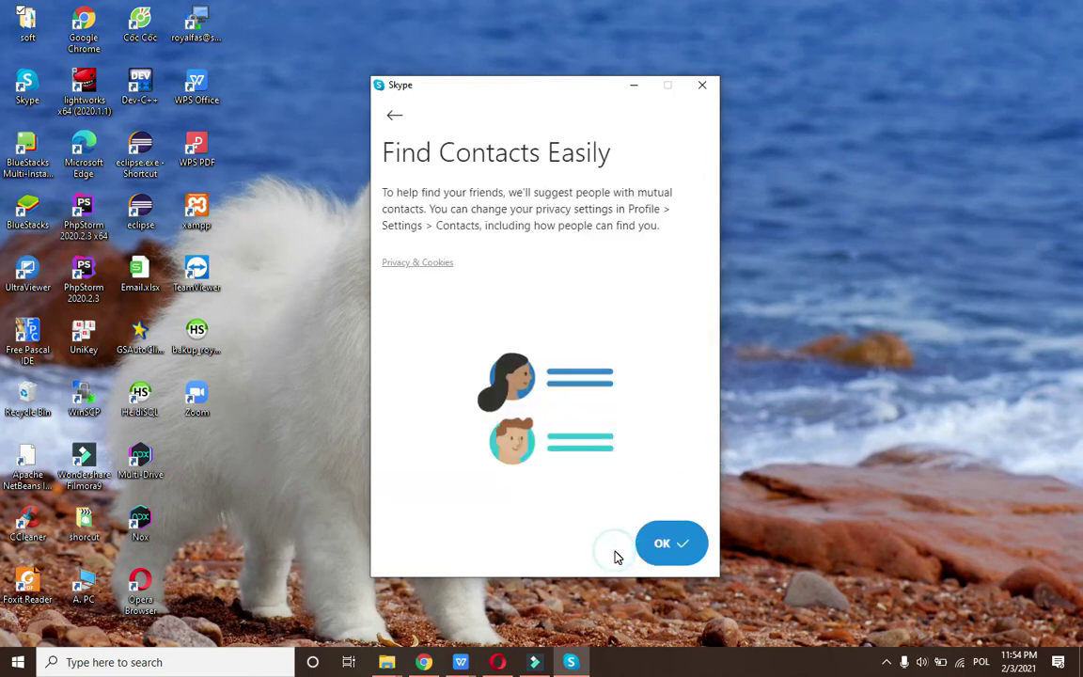
pyautogui.click(649, 557)
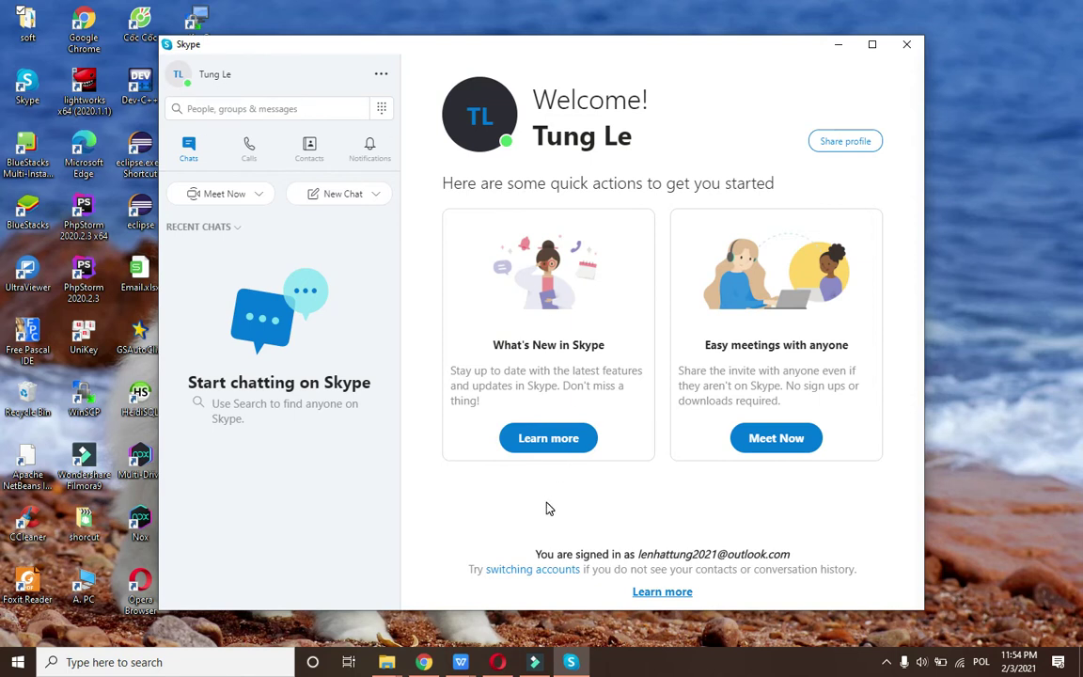
# Maximize the Skype window to fill the screen.
pyautogui.click(187, 74)
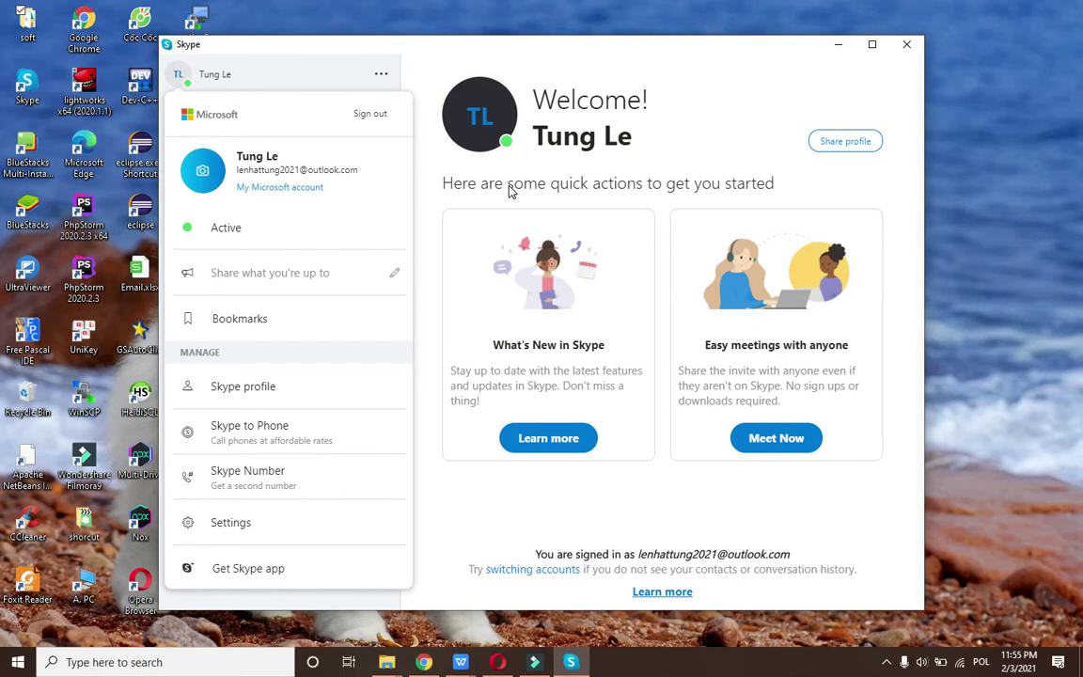
pyautogui.click(835, 146)
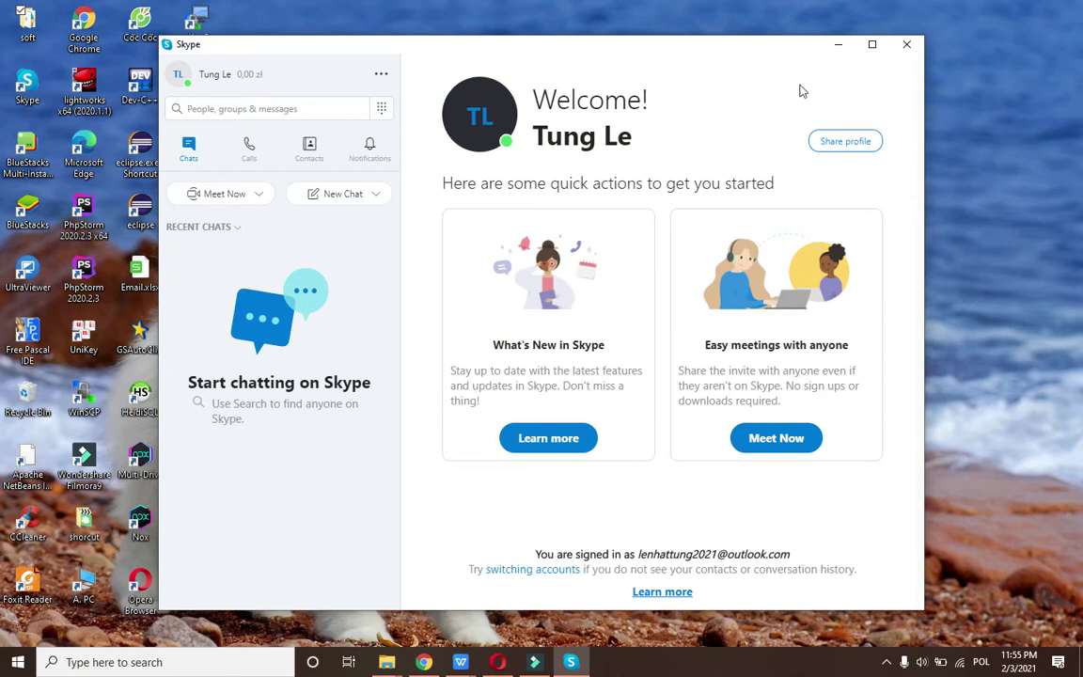
pyautogui.click(871, 45)
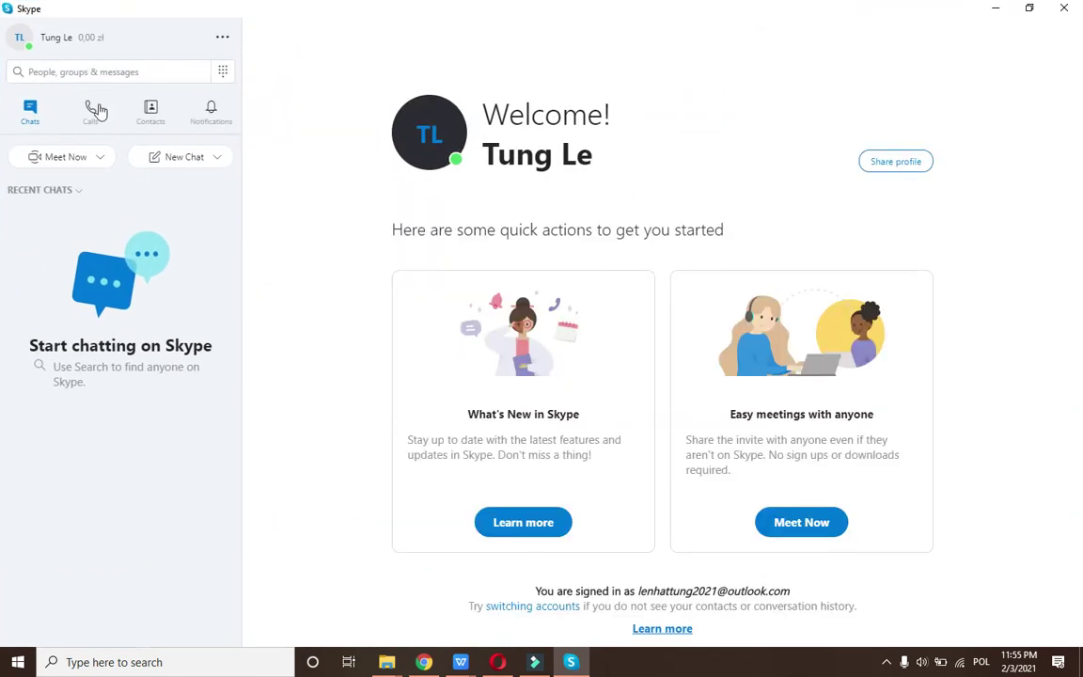
pyautogui.click(31, 111)
# View Settings > Your account in the browser, then close Settings and reopen the account menu.
pyautogui.click(14, 43)
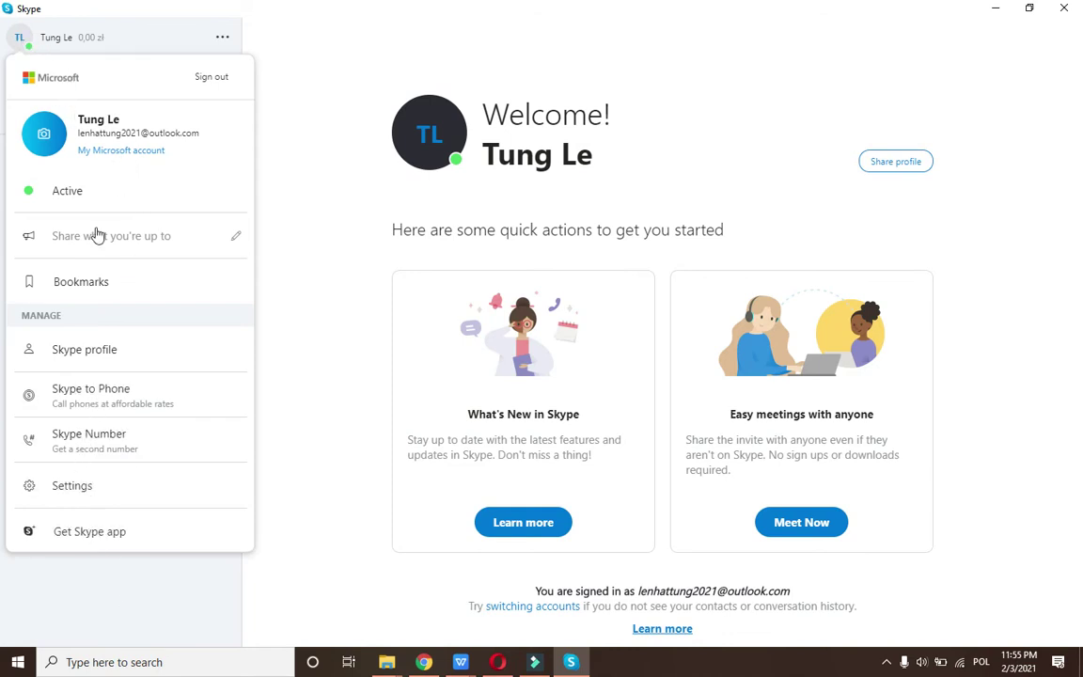
pyautogui.click(93, 485)
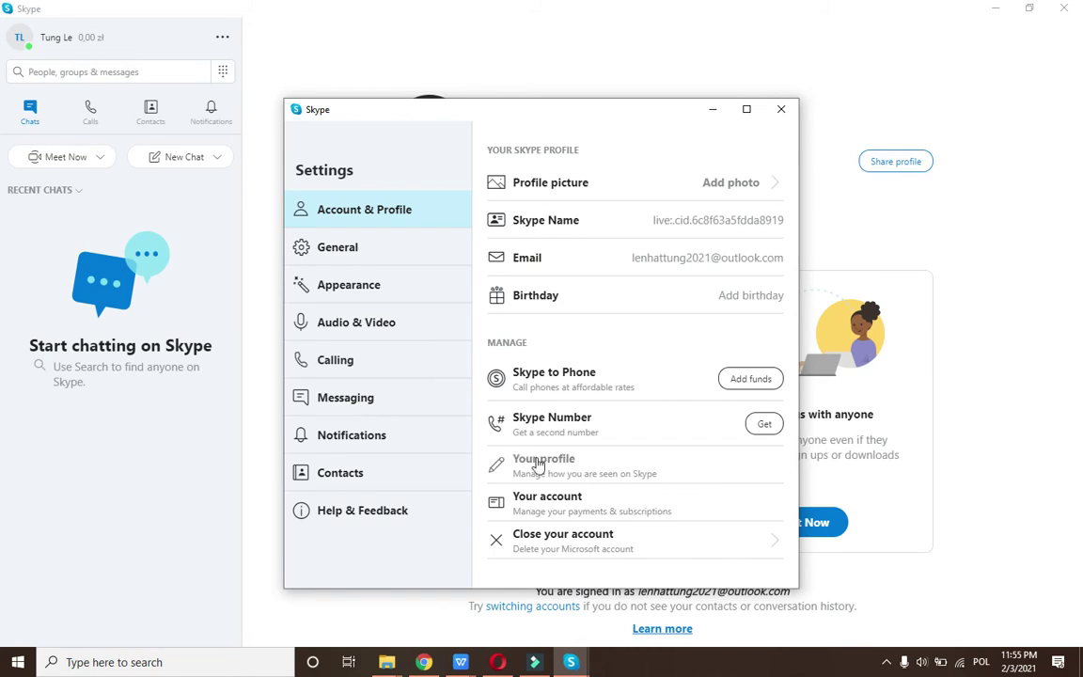
pyautogui.click(531, 508)
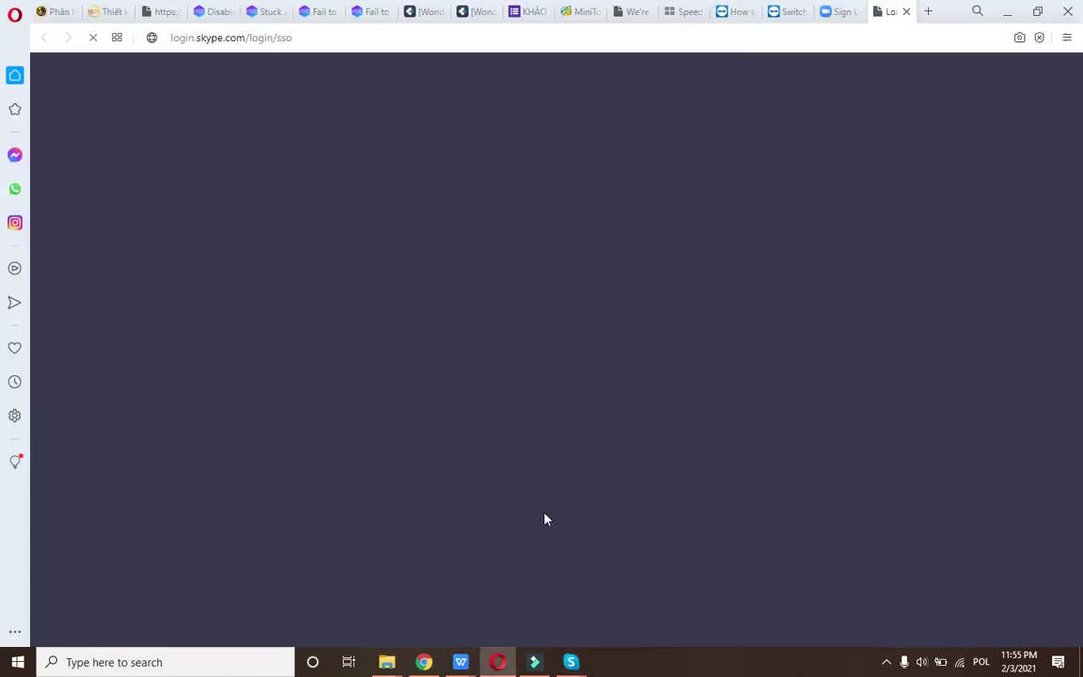
pyautogui.click(1008, 13)
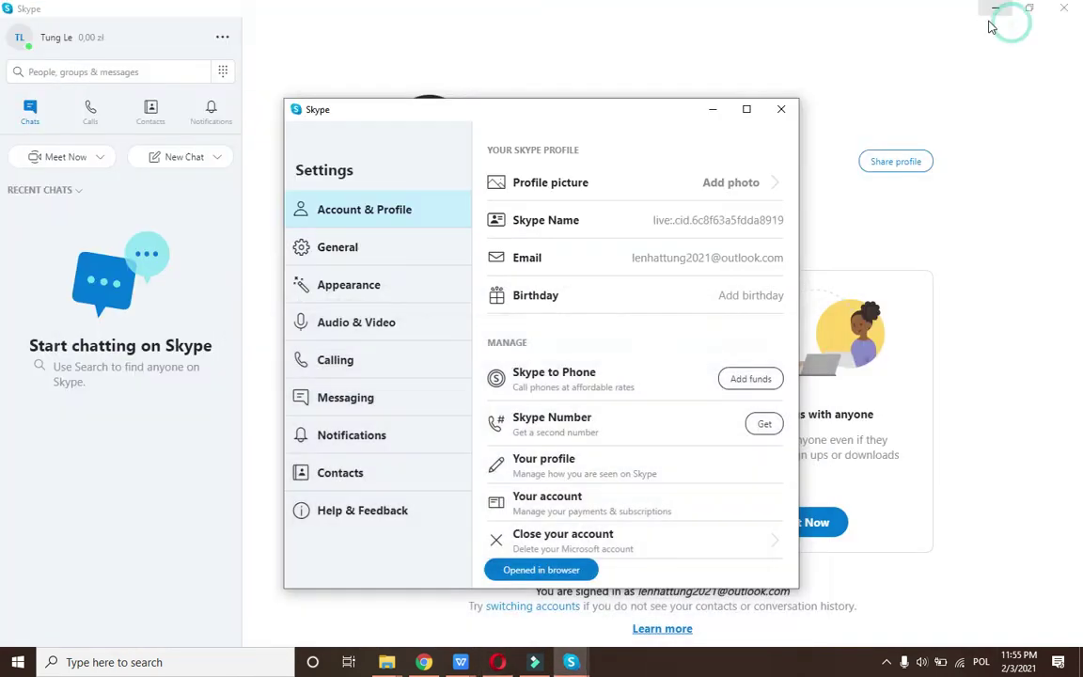
pyautogui.click(20, 43)
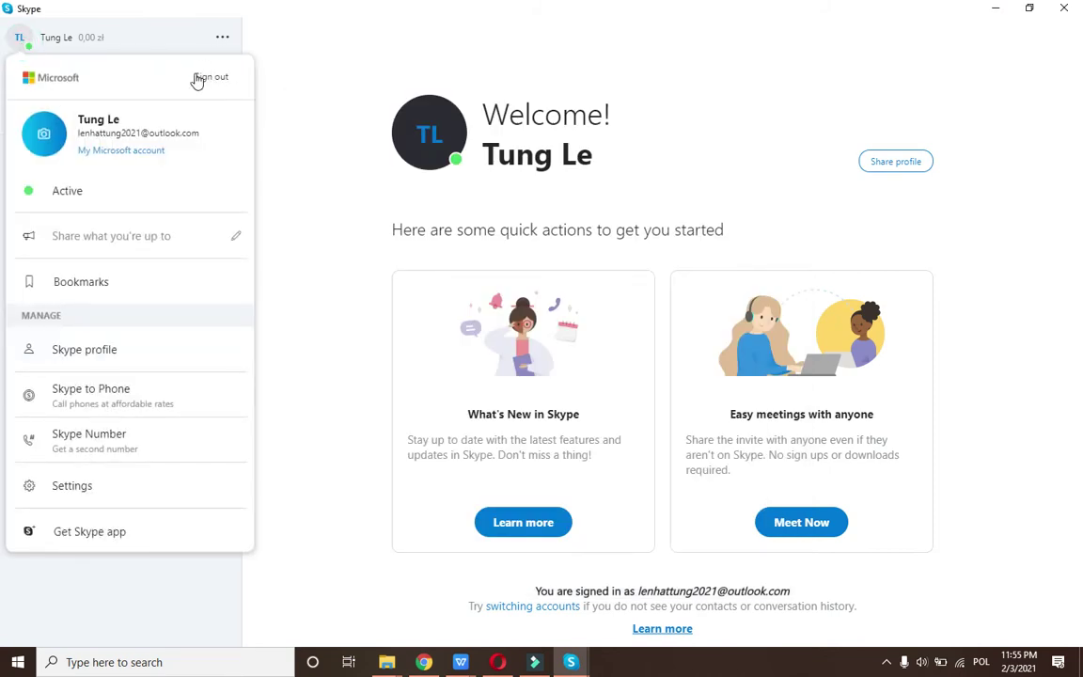
# Sign out of Skype, restore the window size, and choose a different account.
pyautogui.click(214, 78)
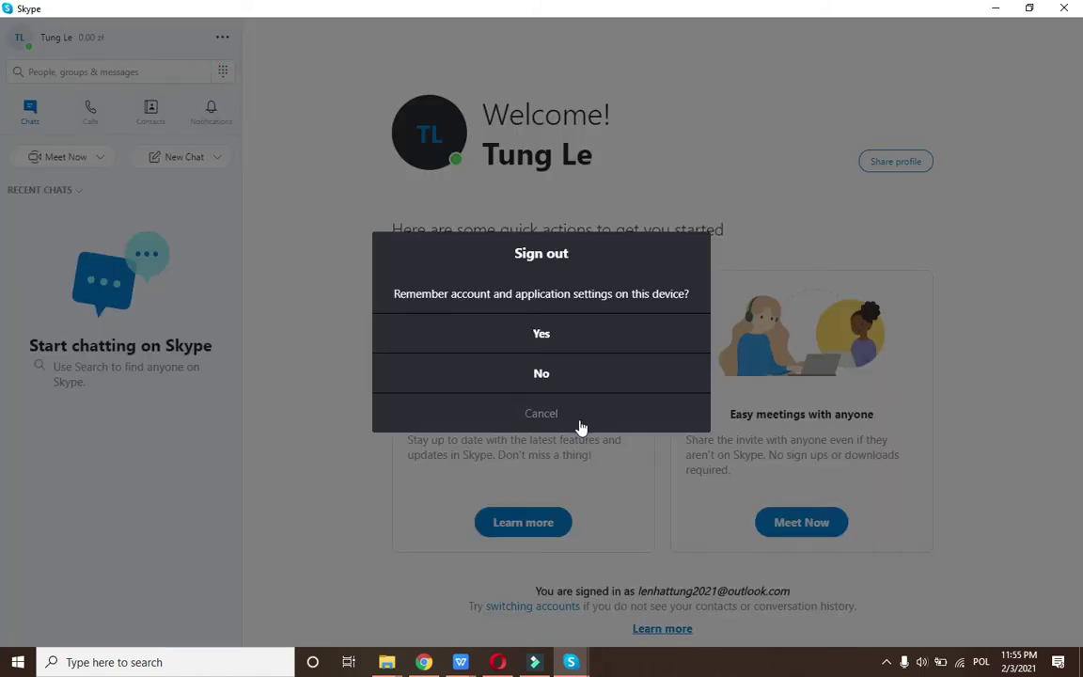
pyautogui.click(541, 335)
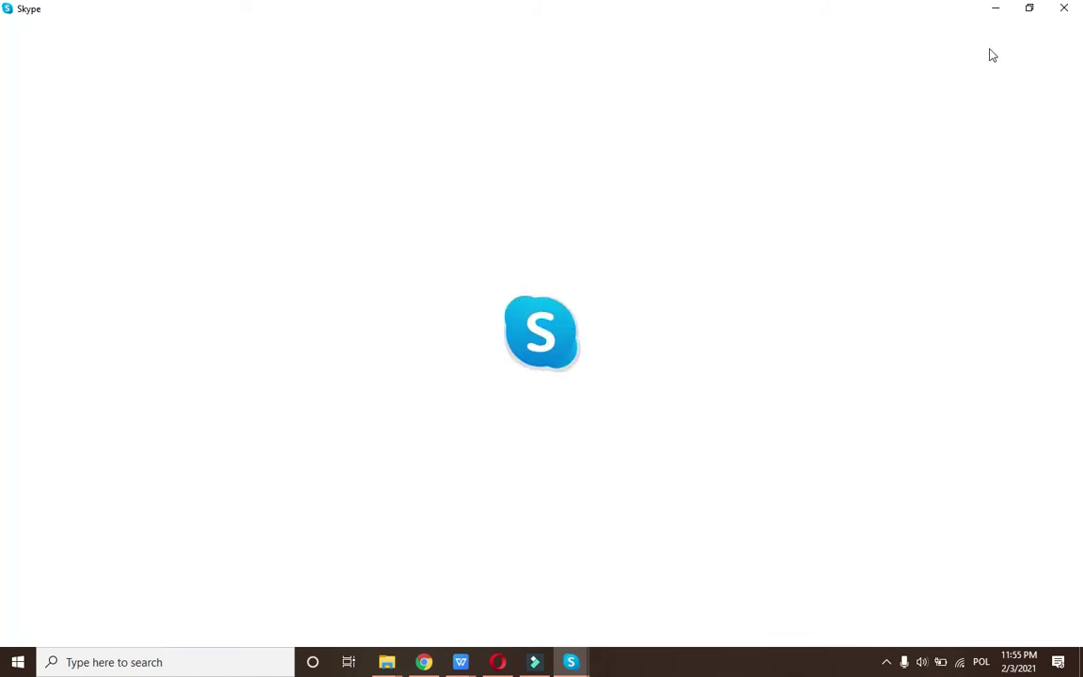
pyautogui.click(1030, 9)
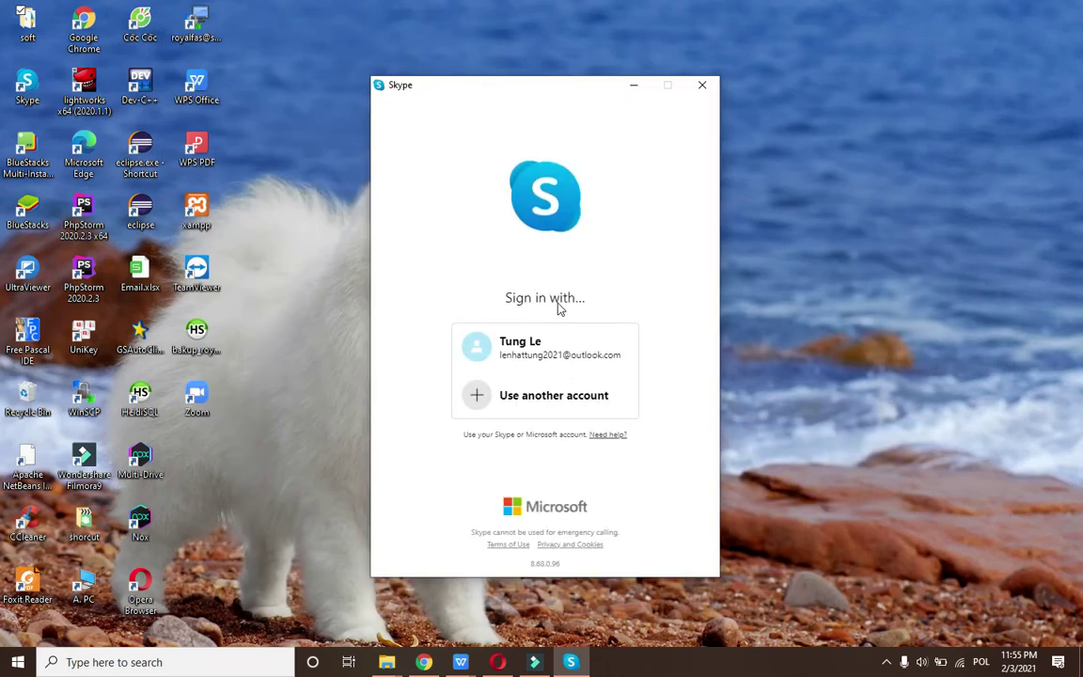
pyautogui.click(503, 402)
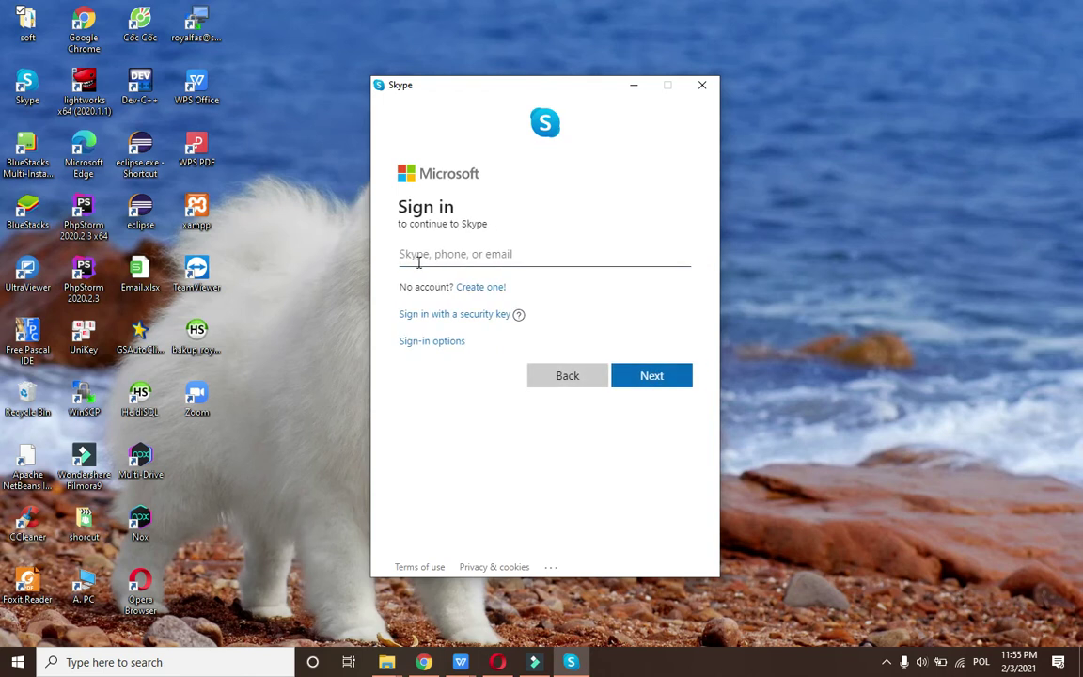
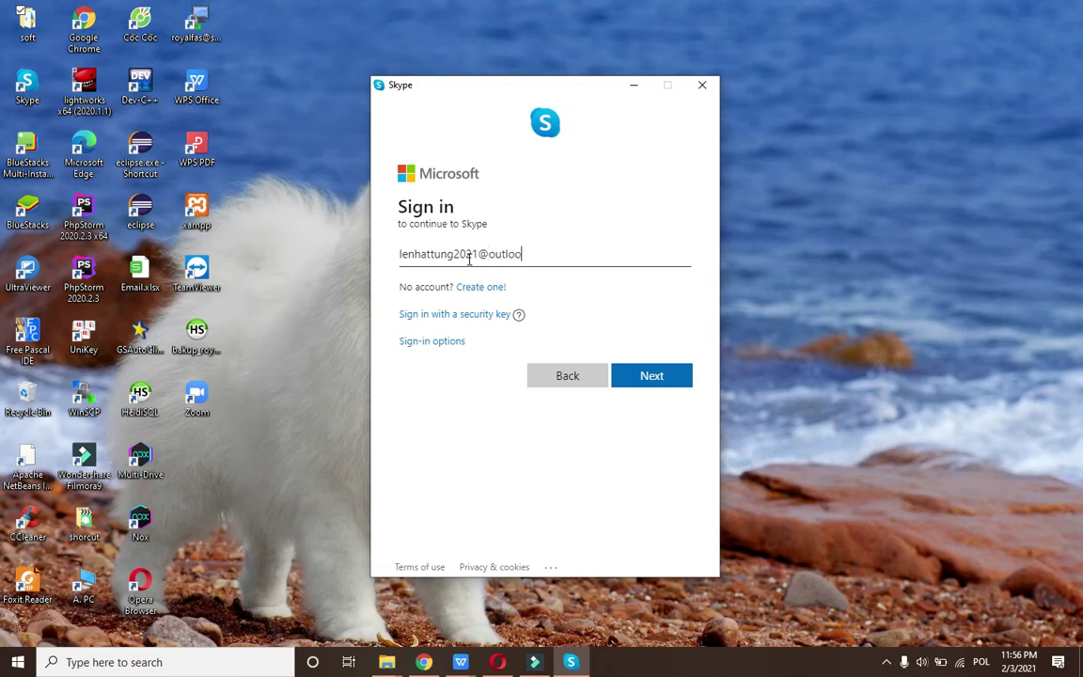
# Sign in with the new outlook.com account's email and password.
pyautogui.press('Return')
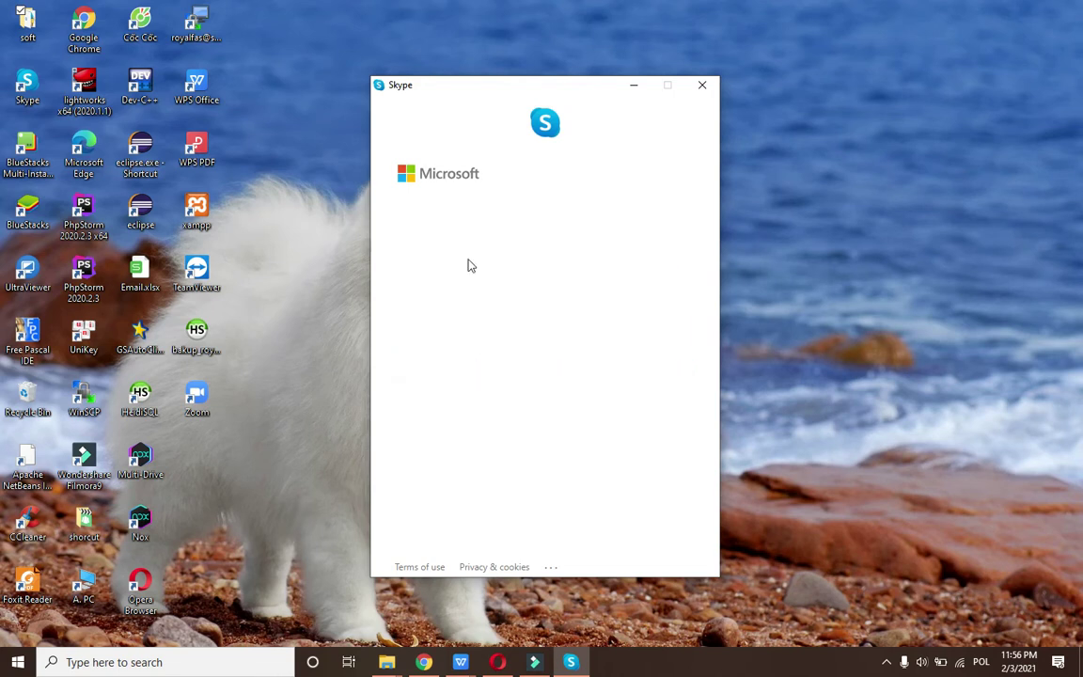
pyautogui.write('••')
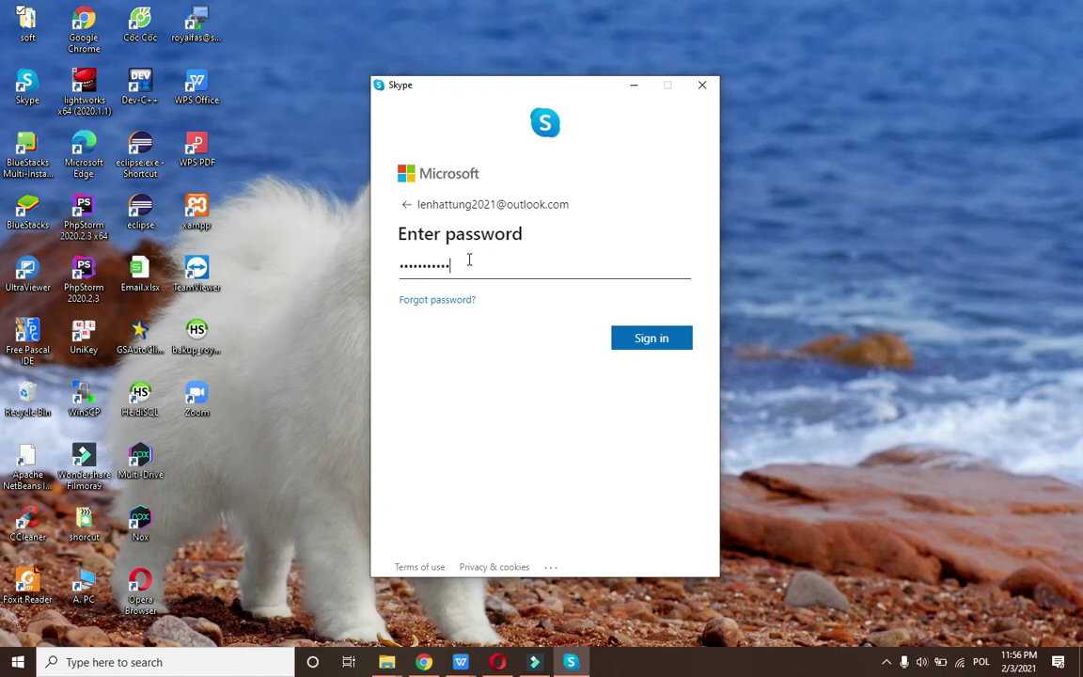
pyautogui.write('••••••••')
pyautogui.press('Return')
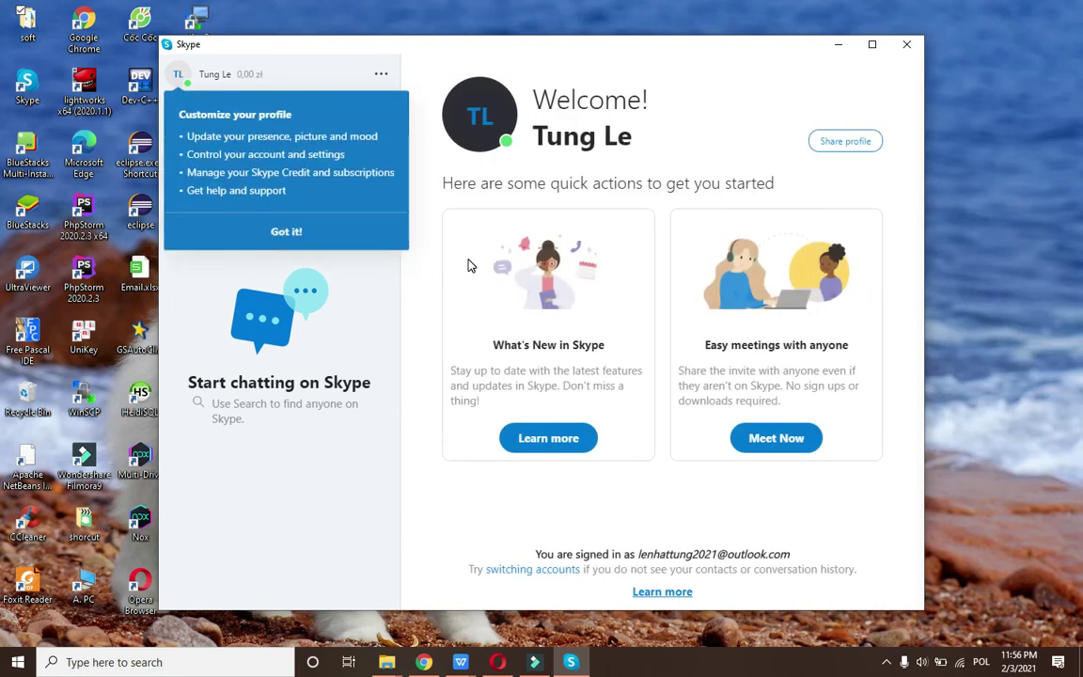
# Dismiss the profile tip, move the Skype window right, and try the picture chooser.
pyautogui.click(218, 232)
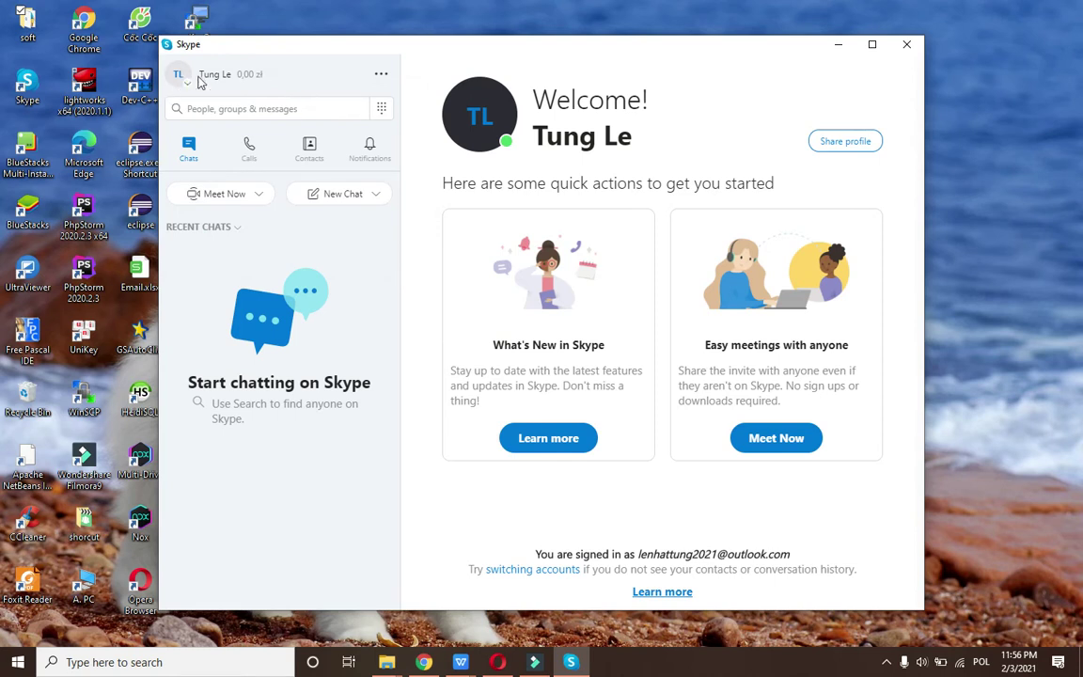
pyautogui.moveTo(263, 47); pyautogui.dragTo(506, 53)
pyautogui.click(413, 81)
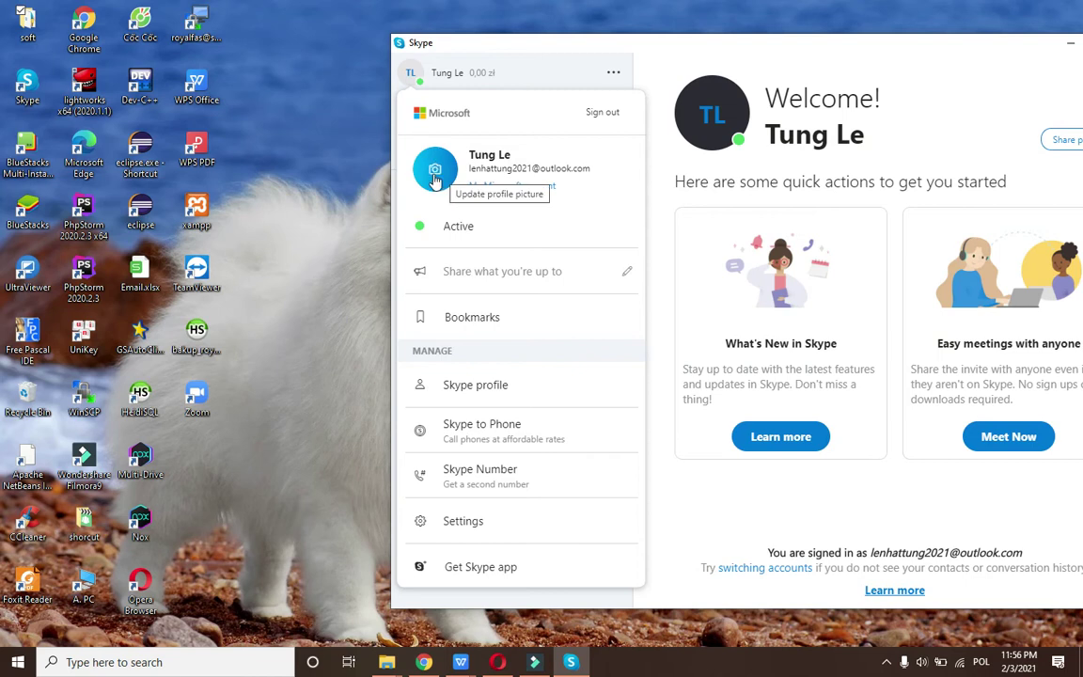
pyautogui.click(435, 175)
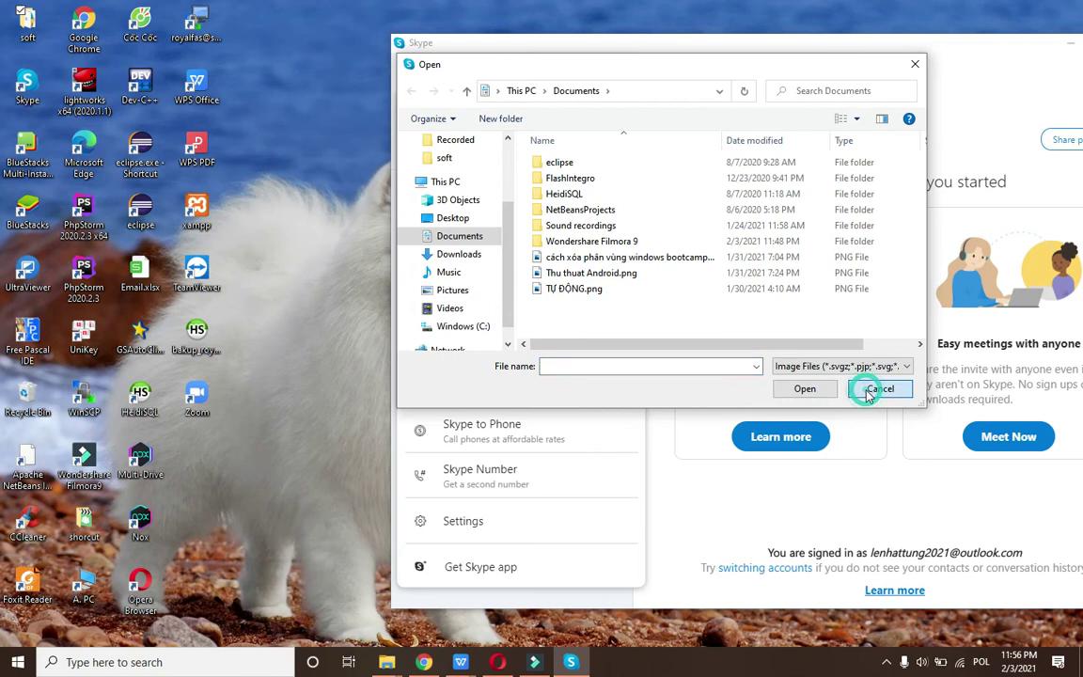
pyautogui.click(867, 391)
pyautogui.click(434, 169)
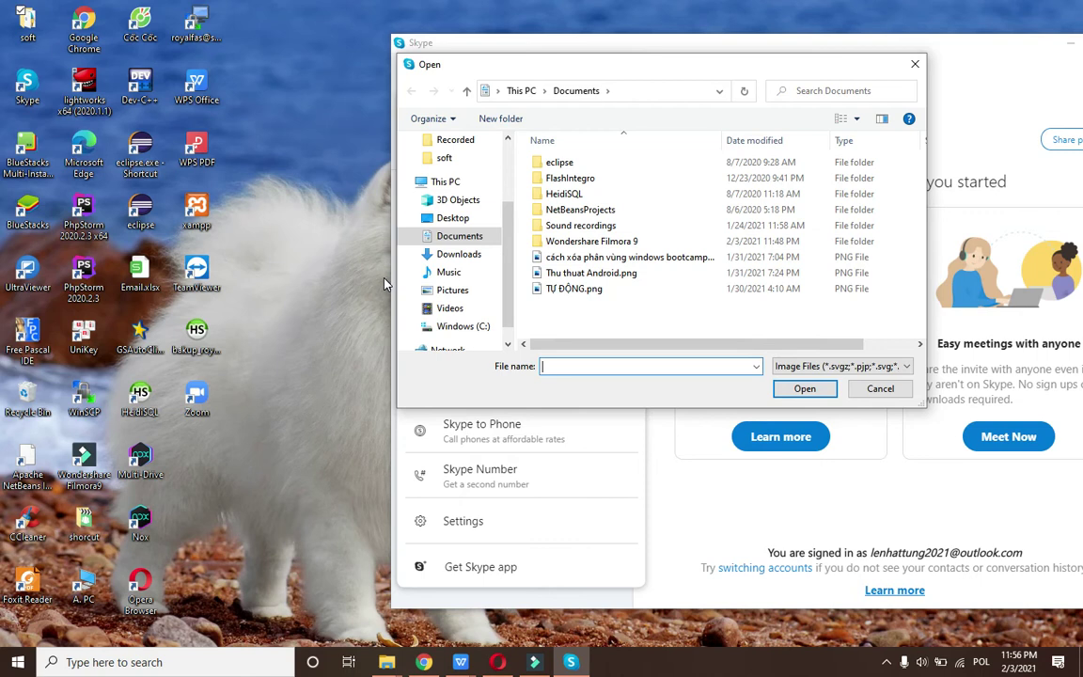
pyautogui.click(881, 389)
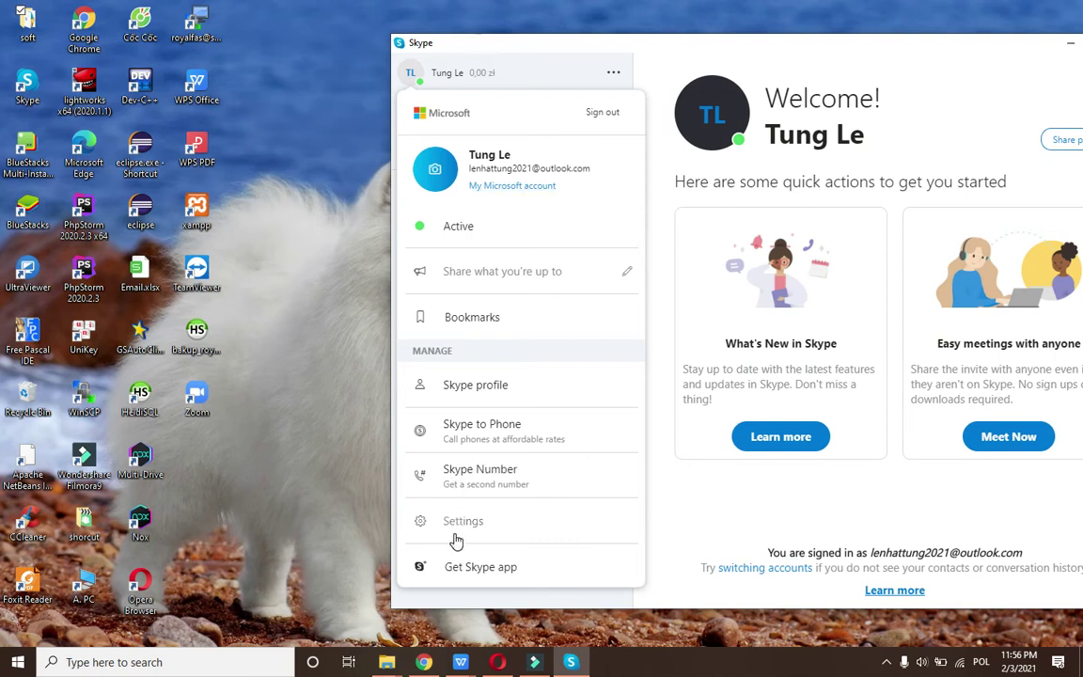
# Set the profile picture to TỰ ĐỘNG.png from the Documents folder.
pyautogui.click(470, 387)
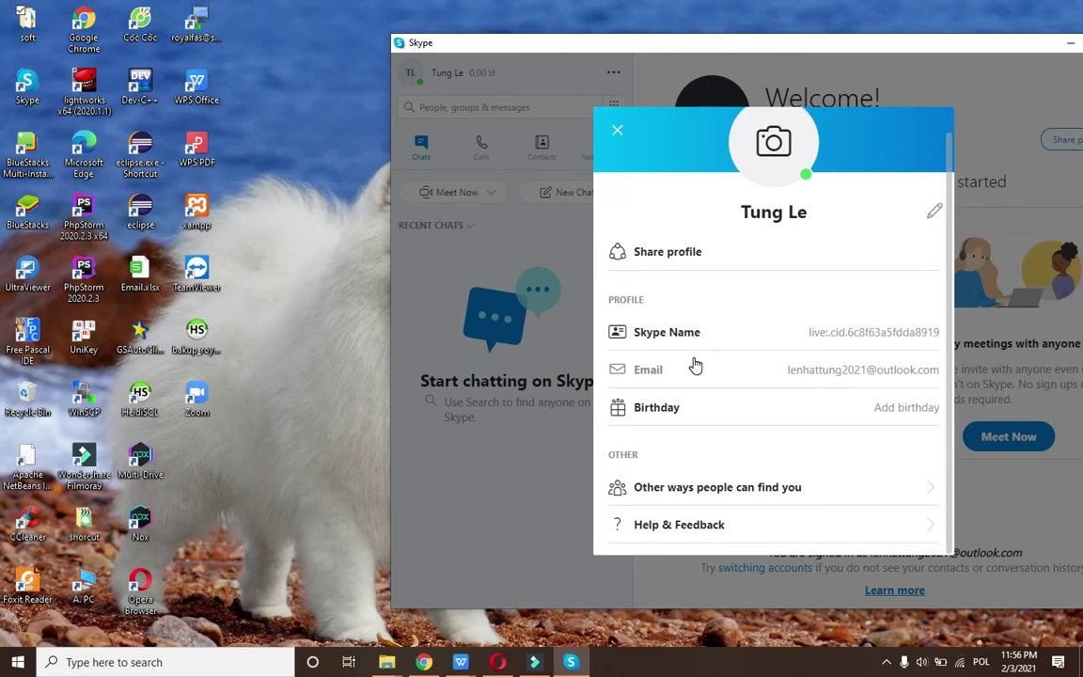
pyautogui.click(772, 172)
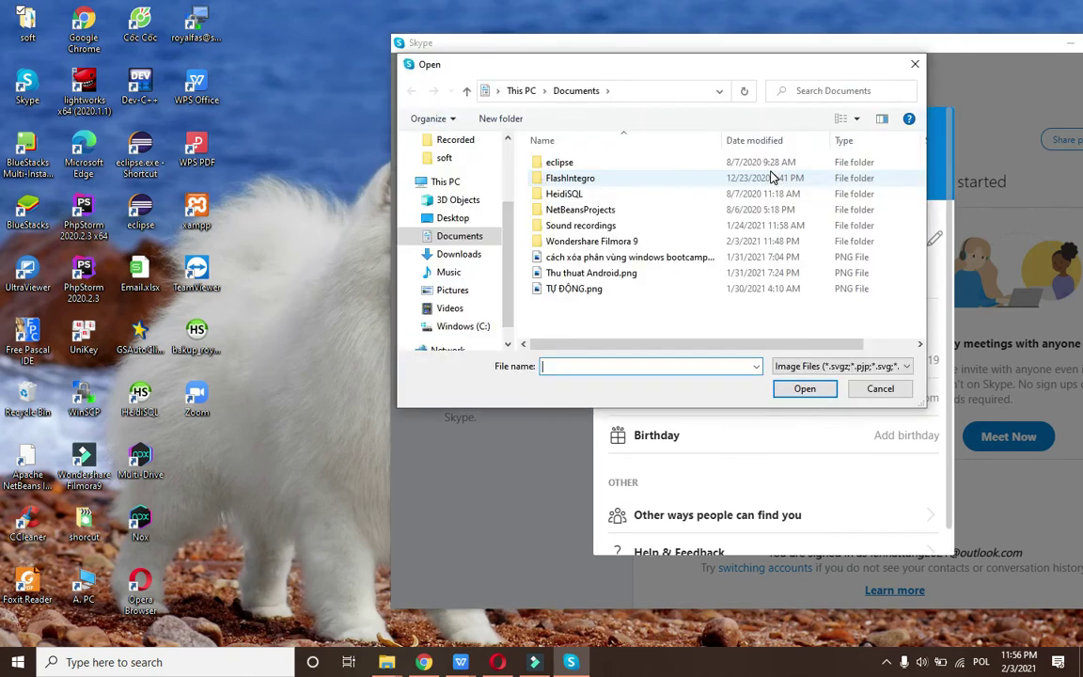
pyautogui.click(866, 388)
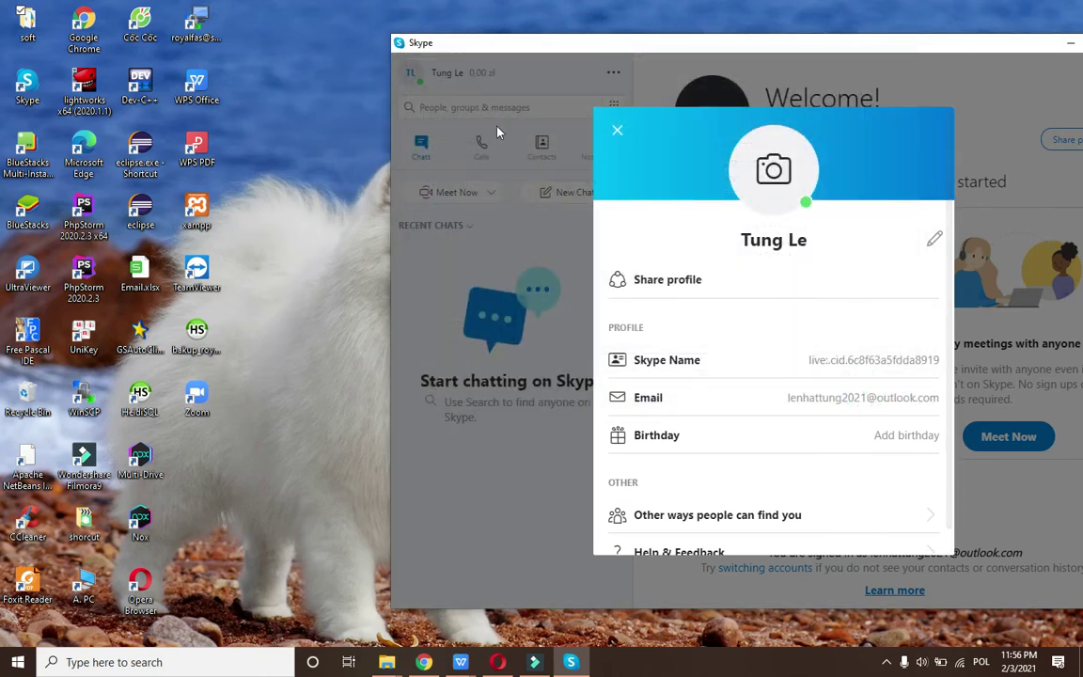
pyautogui.click(617, 130)
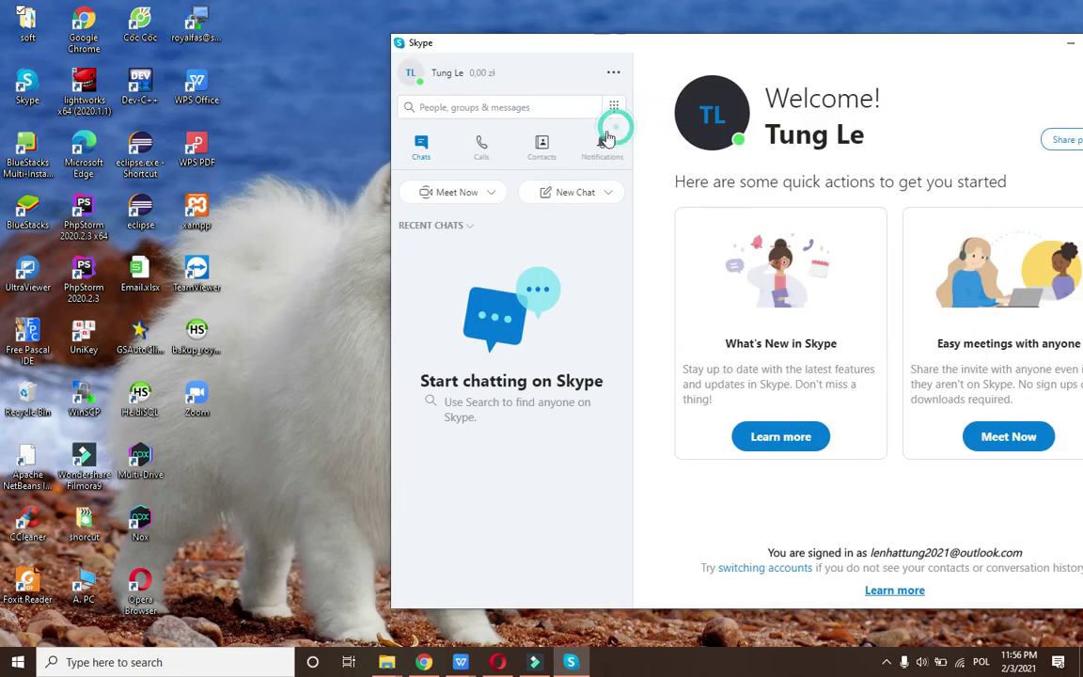
pyautogui.click(420, 81)
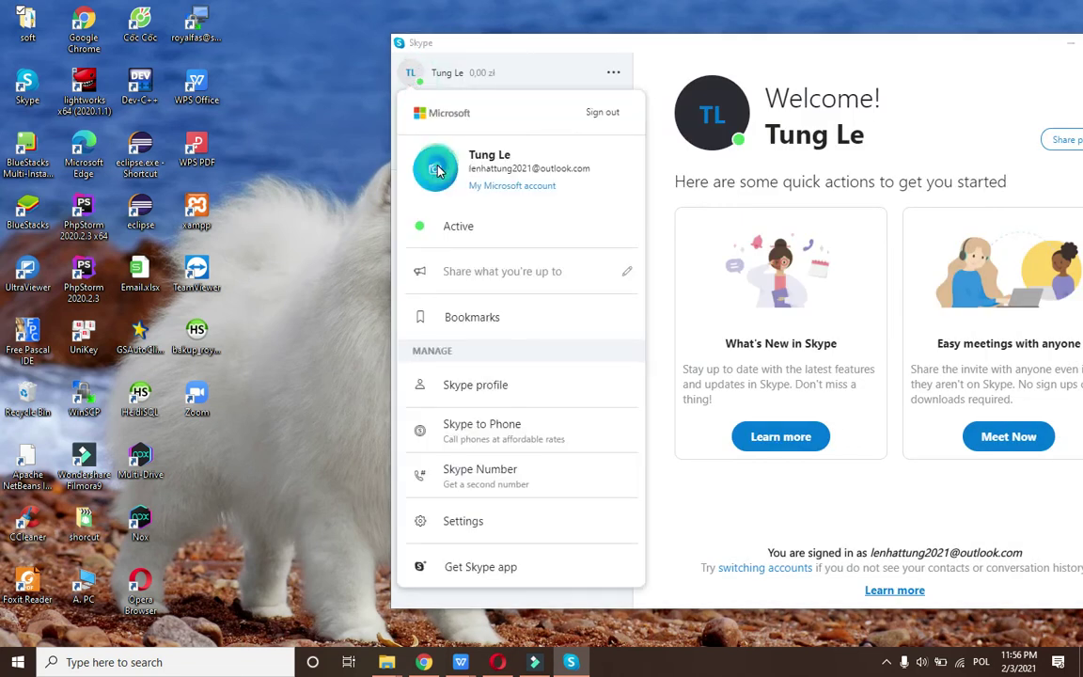
pyautogui.click(434, 167)
pyautogui.doubleClick(574, 290)
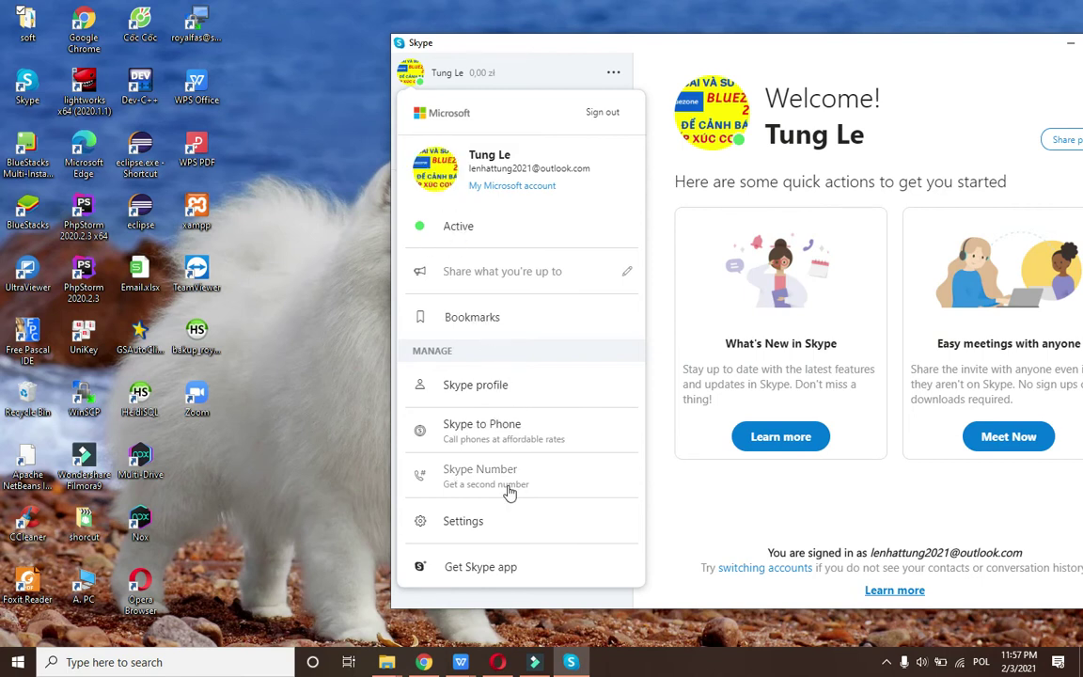
# Switch Skype's appearance to Dark mode in Settings.
pyautogui.click(412, 79)
pyautogui.click(412, 80)
pyautogui.click(474, 539)
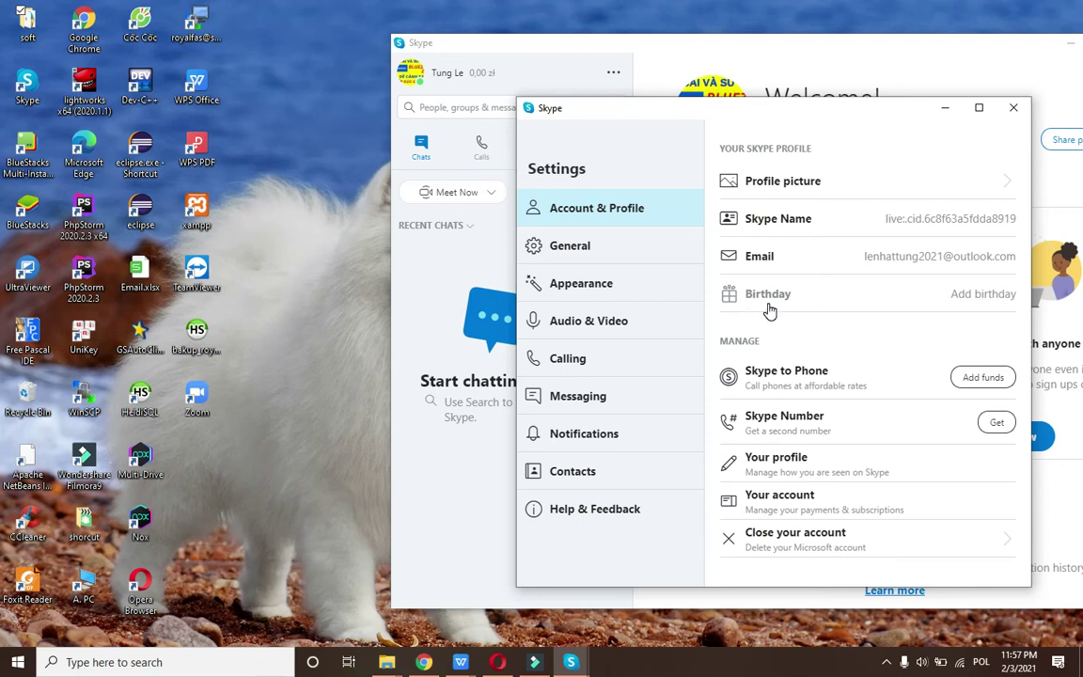
pyautogui.click(561, 246)
pyautogui.click(571, 292)
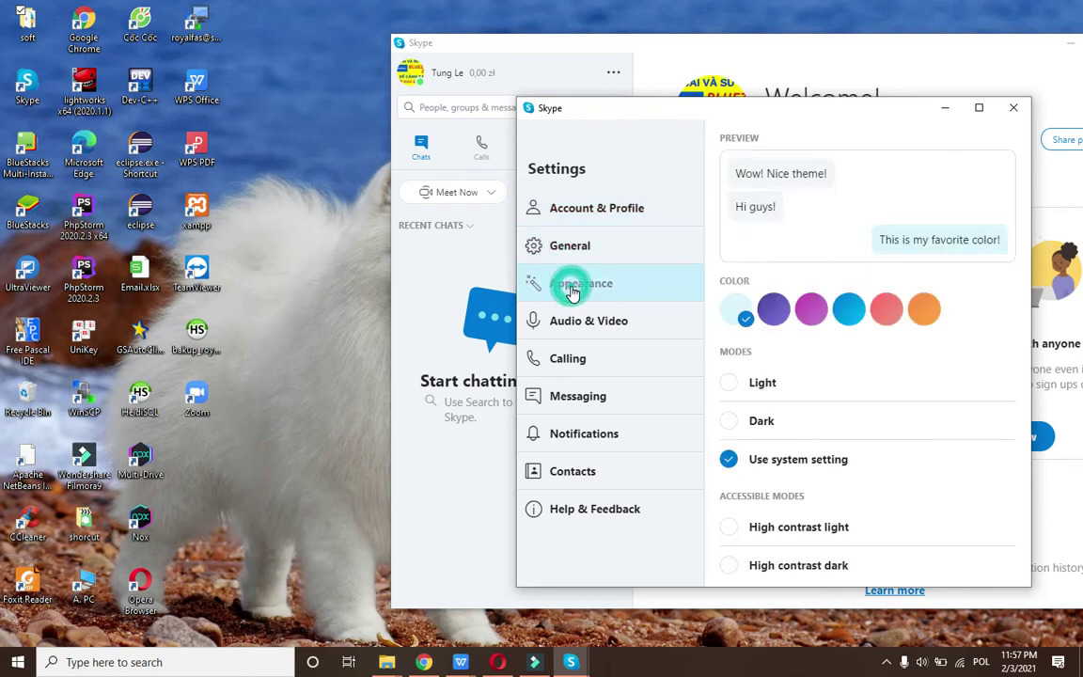
pyautogui.scroll(-1, 988, 411)
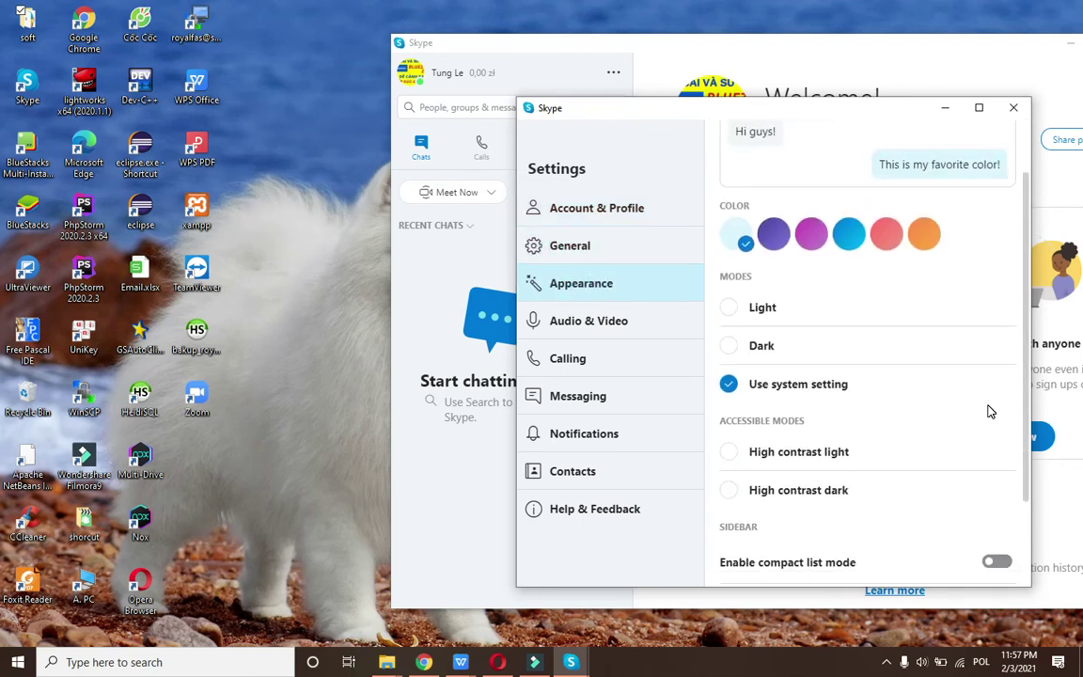
pyautogui.scroll(-1, 989, 411)
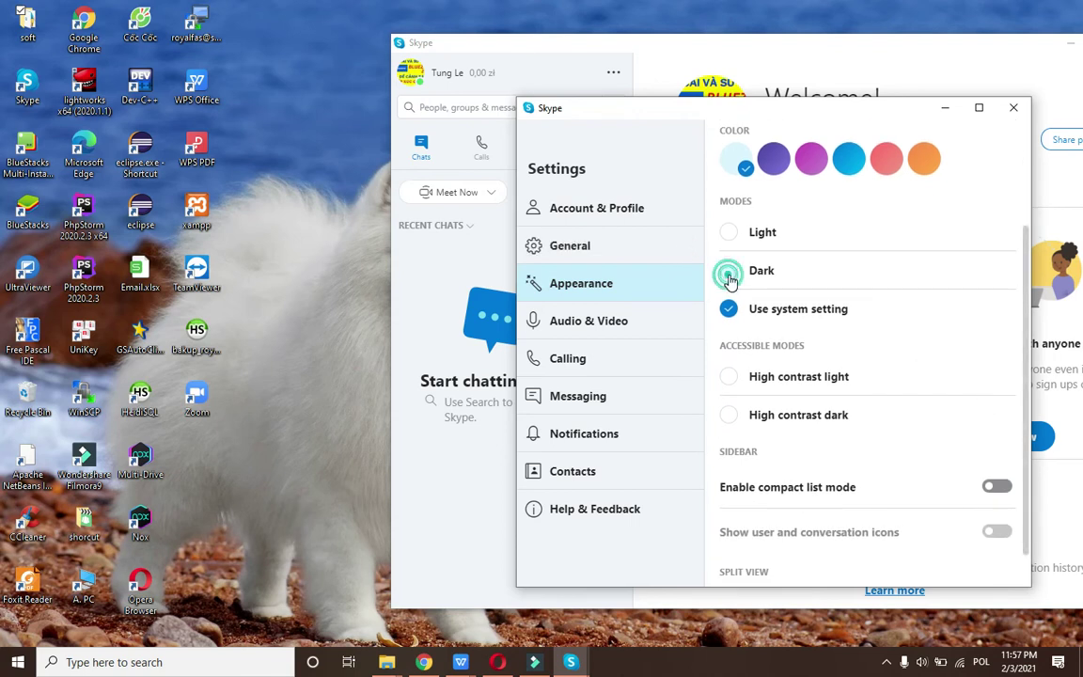
pyautogui.click(729, 271)
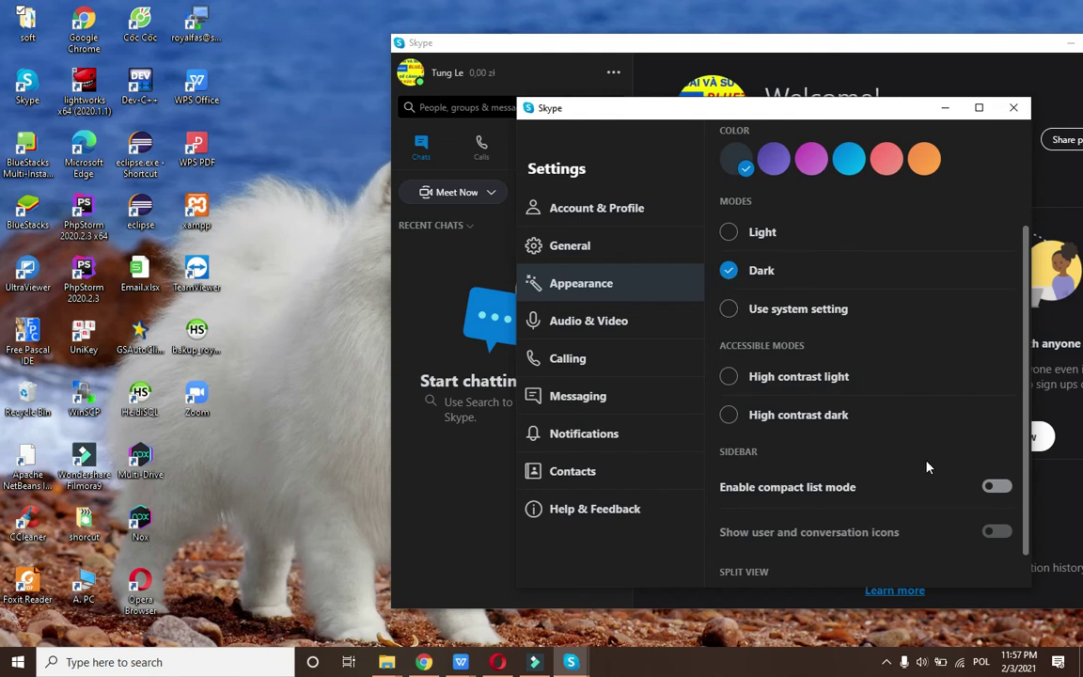
# Look through the Audio & Video, Calling and Messaging settings, then close Settings.
pyautogui.click(603, 334)
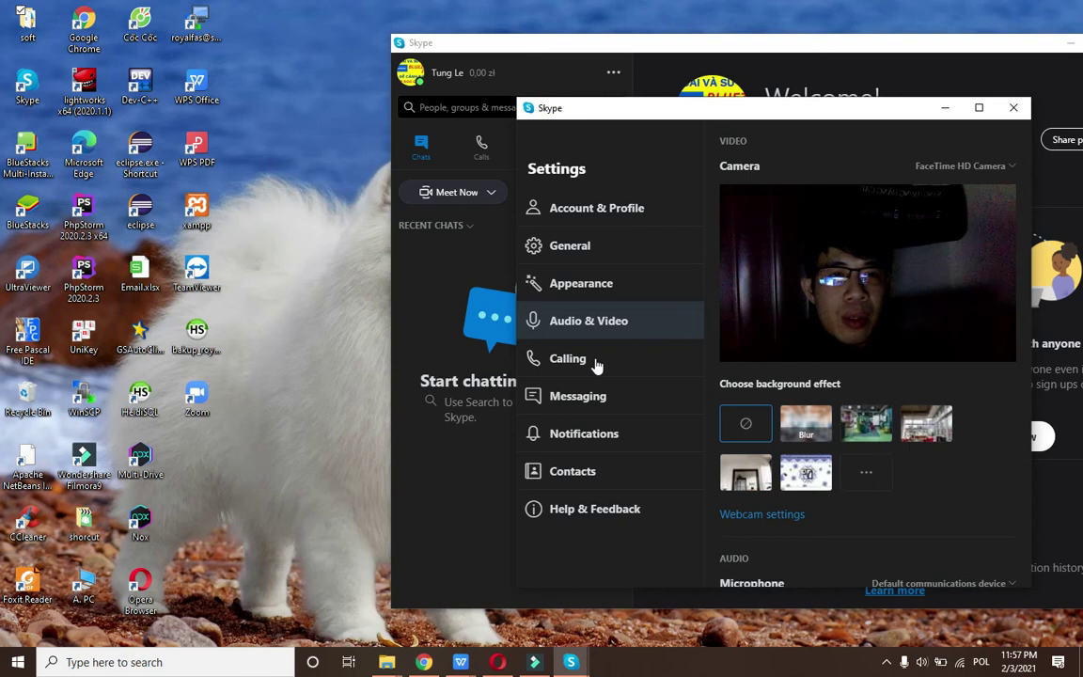
pyautogui.click(590, 365)
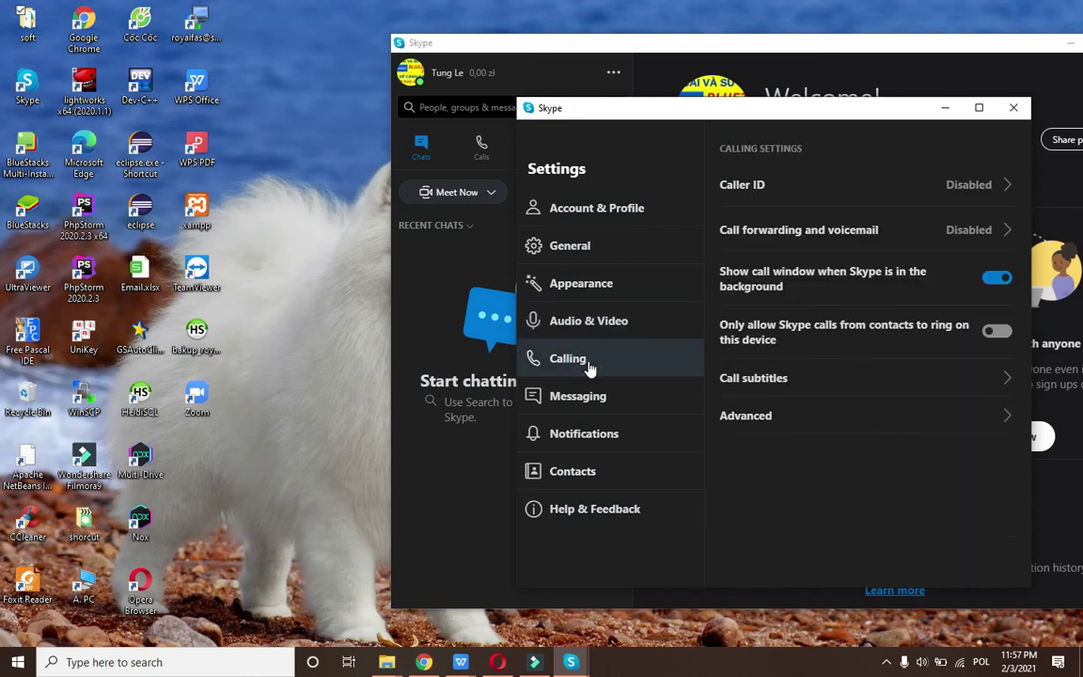
pyautogui.click(580, 412)
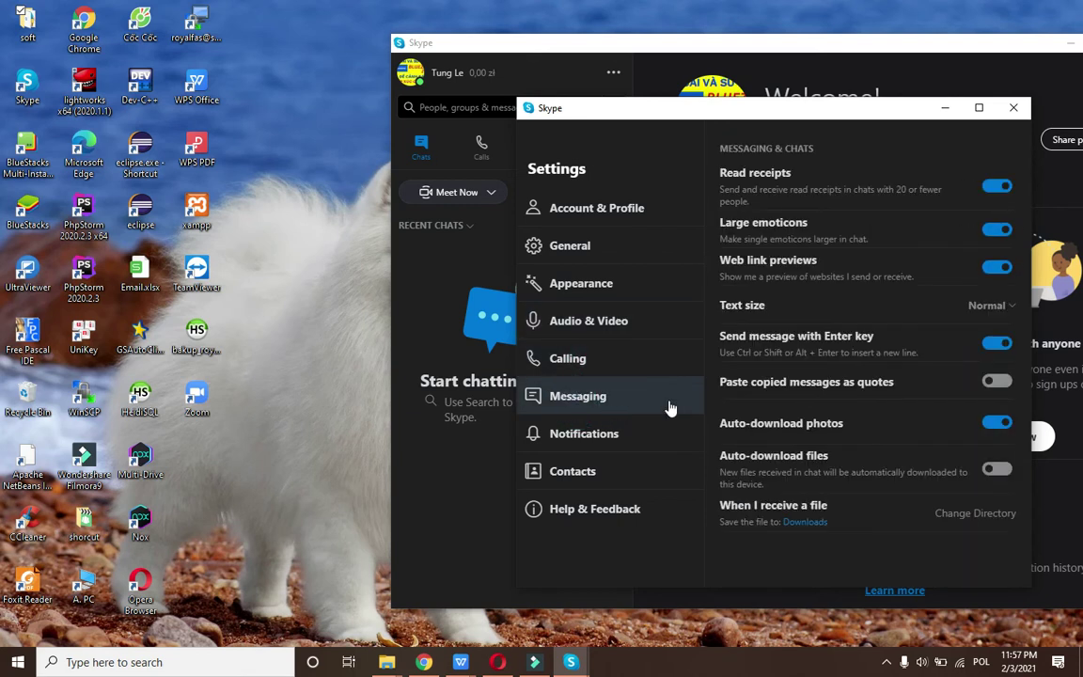
pyautogui.click(1013, 107)
# Start a new one-to-one chat with the contact found by their Skype name.
pyautogui.moveTo(624, 53); pyautogui.dragTo(433, 38)
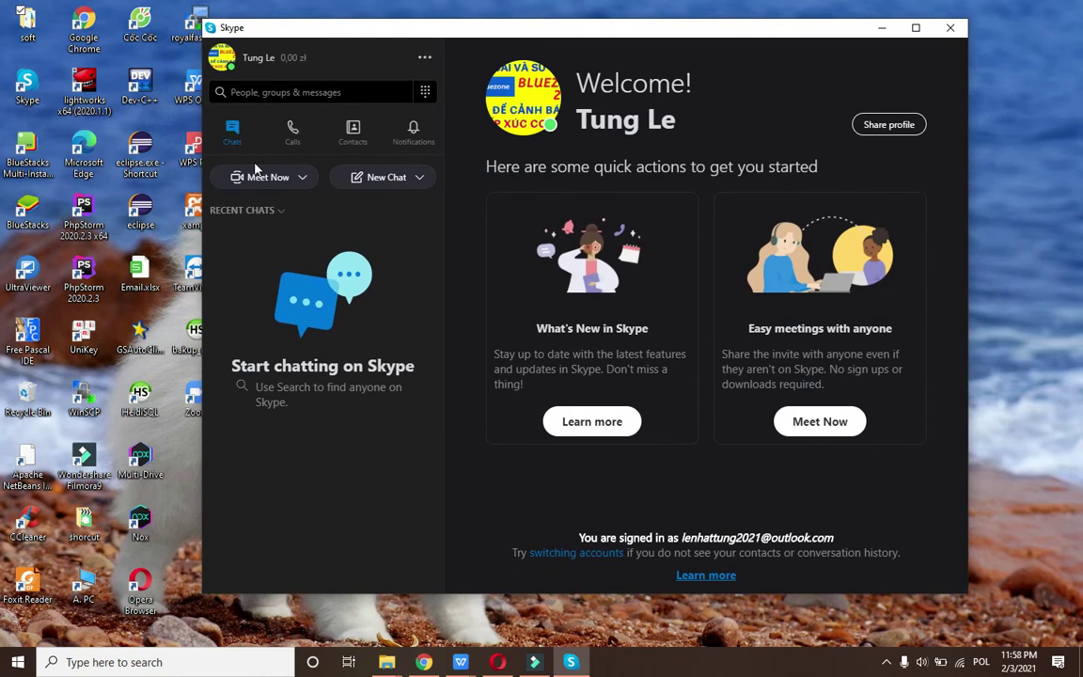
pyautogui.click(376, 179)
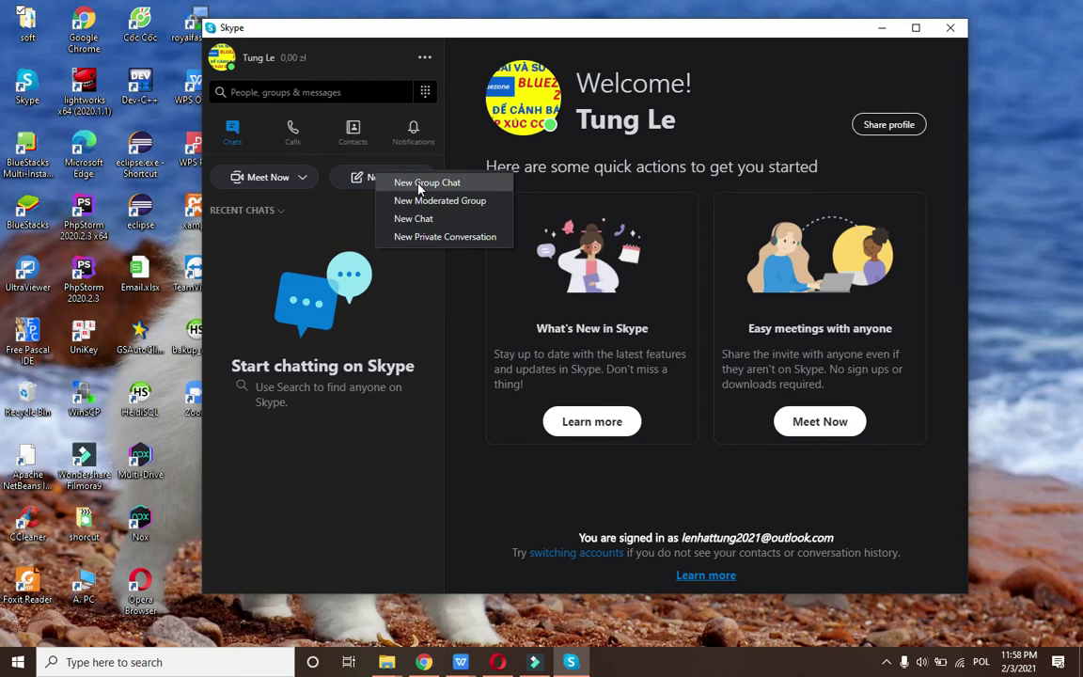
pyautogui.click(404, 219)
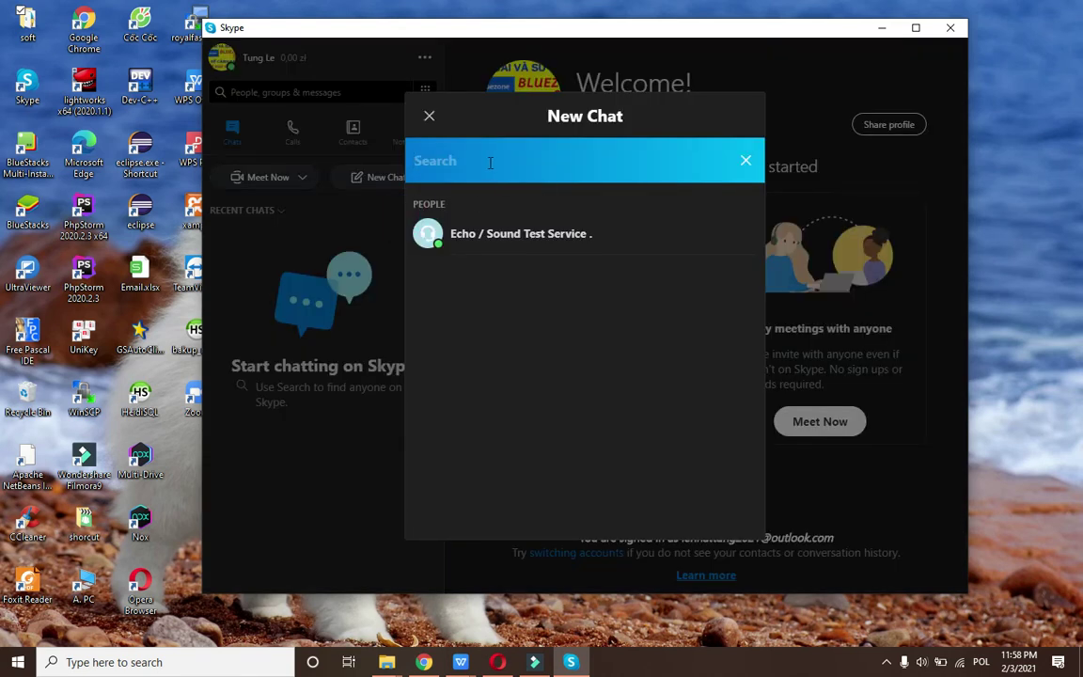
pyautogui.write('tungit07')
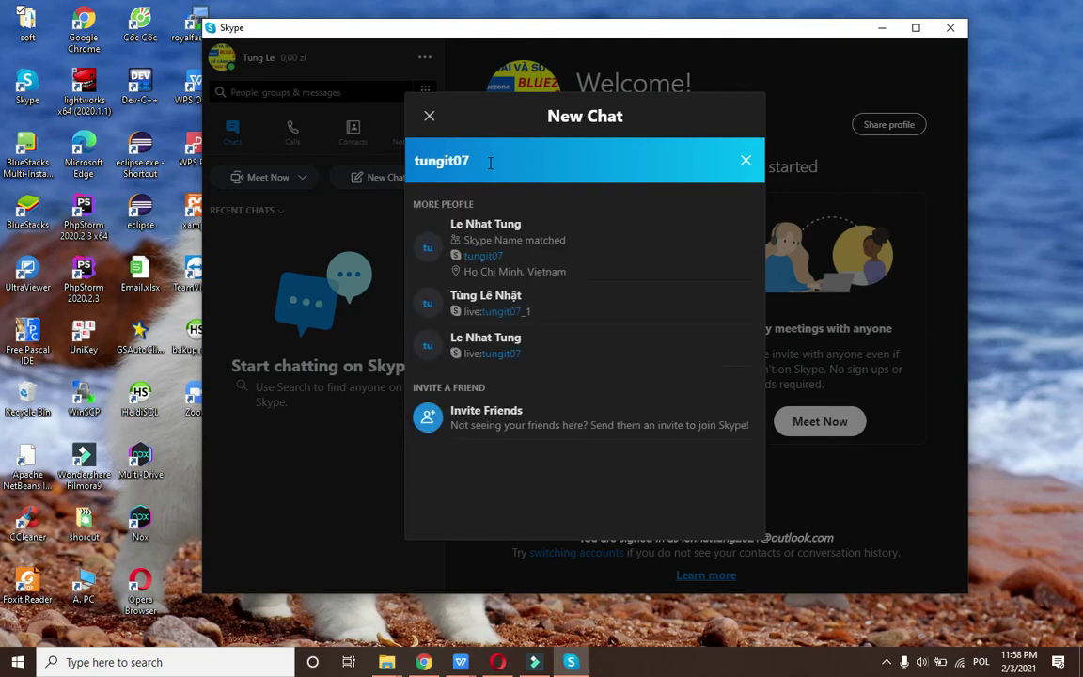
pyautogui.click(551, 243)
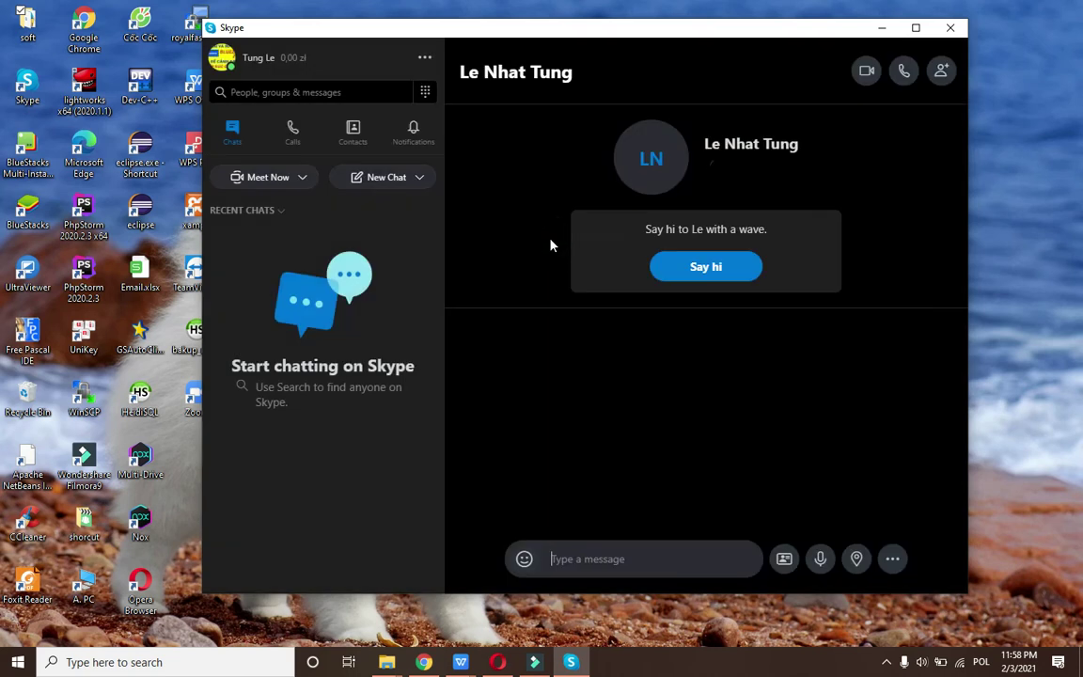
pyautogui.click(376, 177)
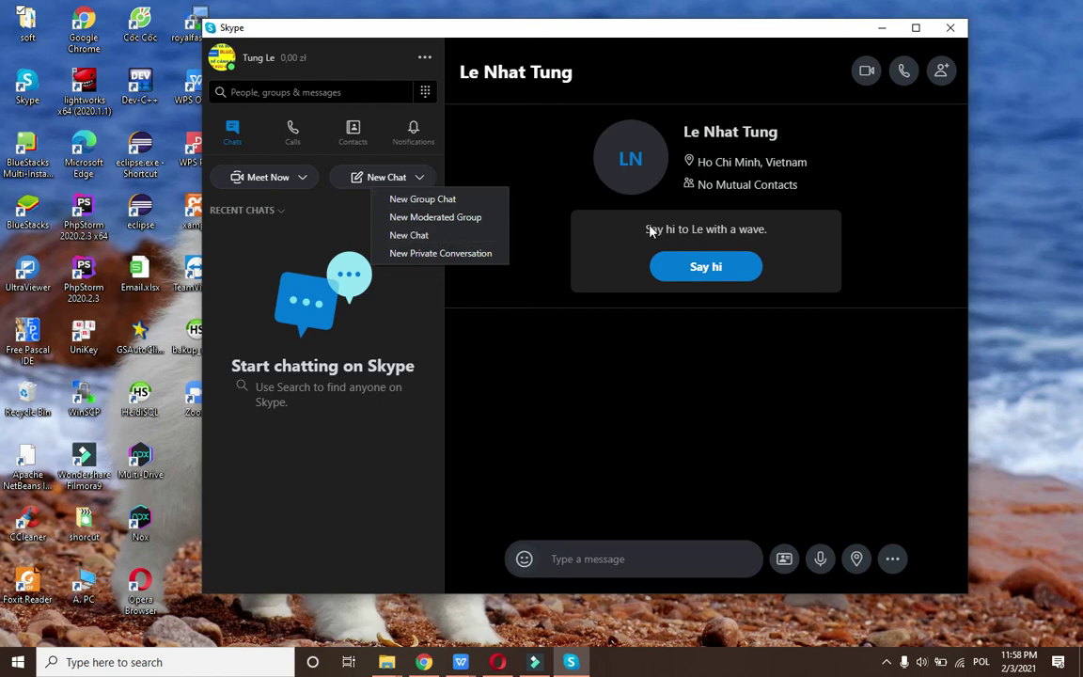
# Send the message 'Hello' in the chat.
pyautogui.click(628, 559)
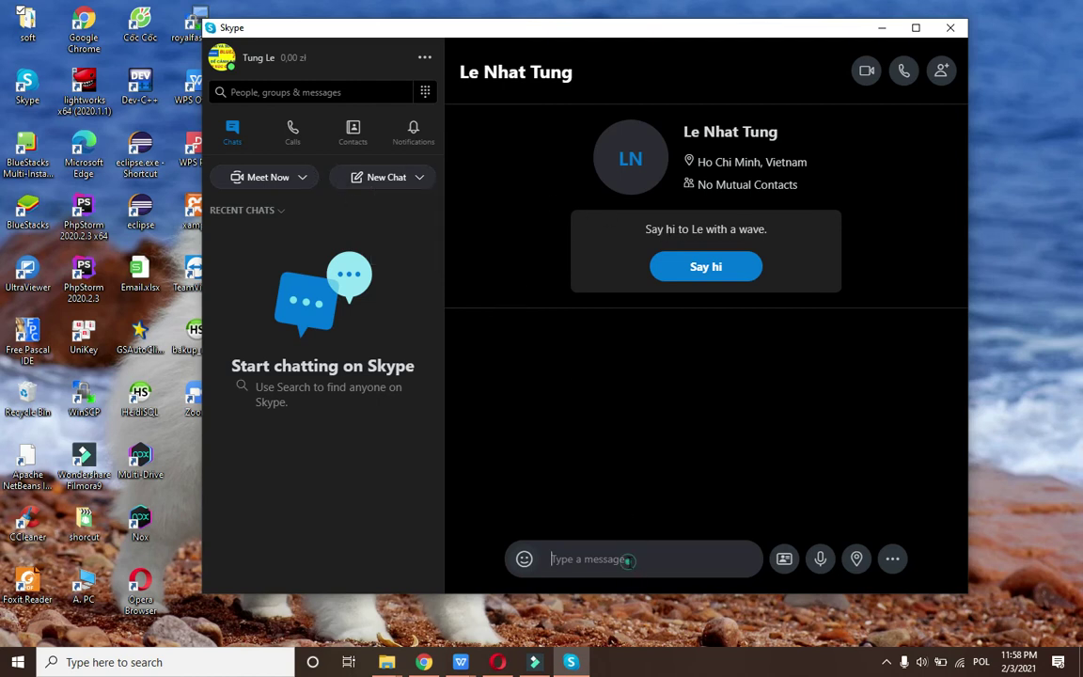
pyautogui.write('Hel')
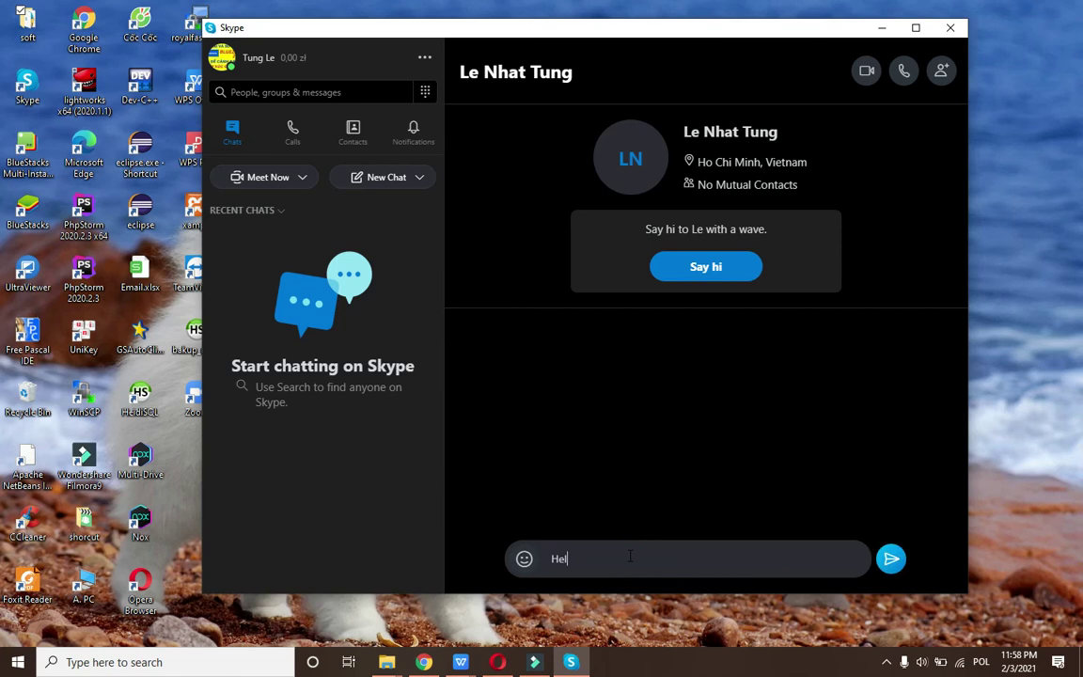
pyautogui.write('lo')
pyautogui.press('Return')
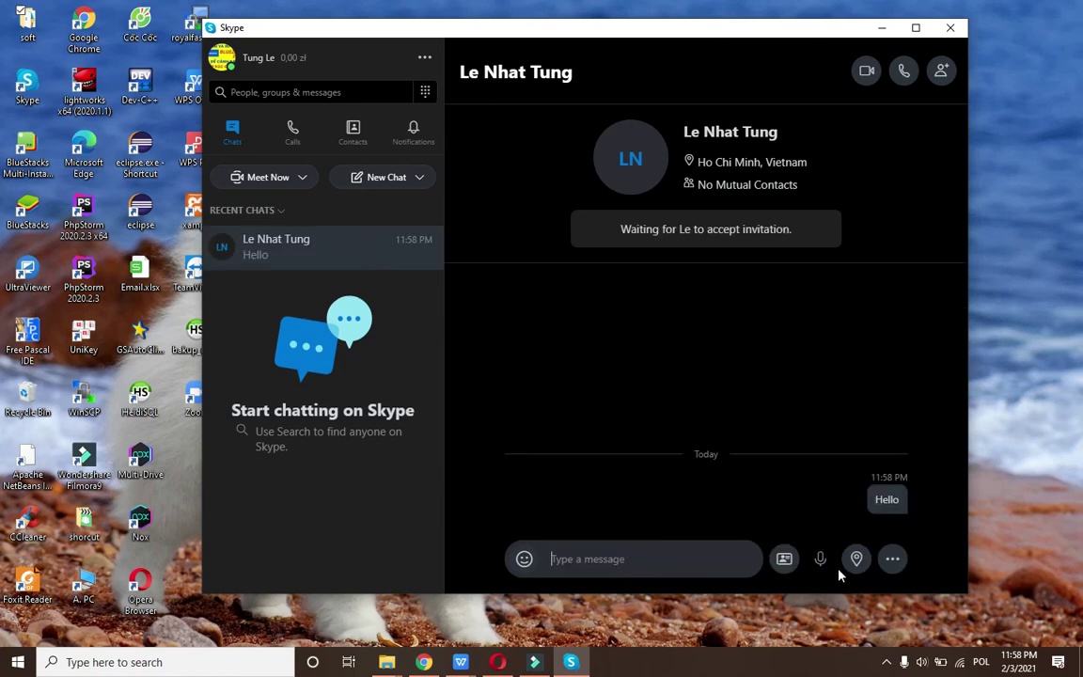
# Cancel contact sharing and send a three-second voice message instead.
pyautogui.click(781, 564)
pyautogui.click(746, 160)
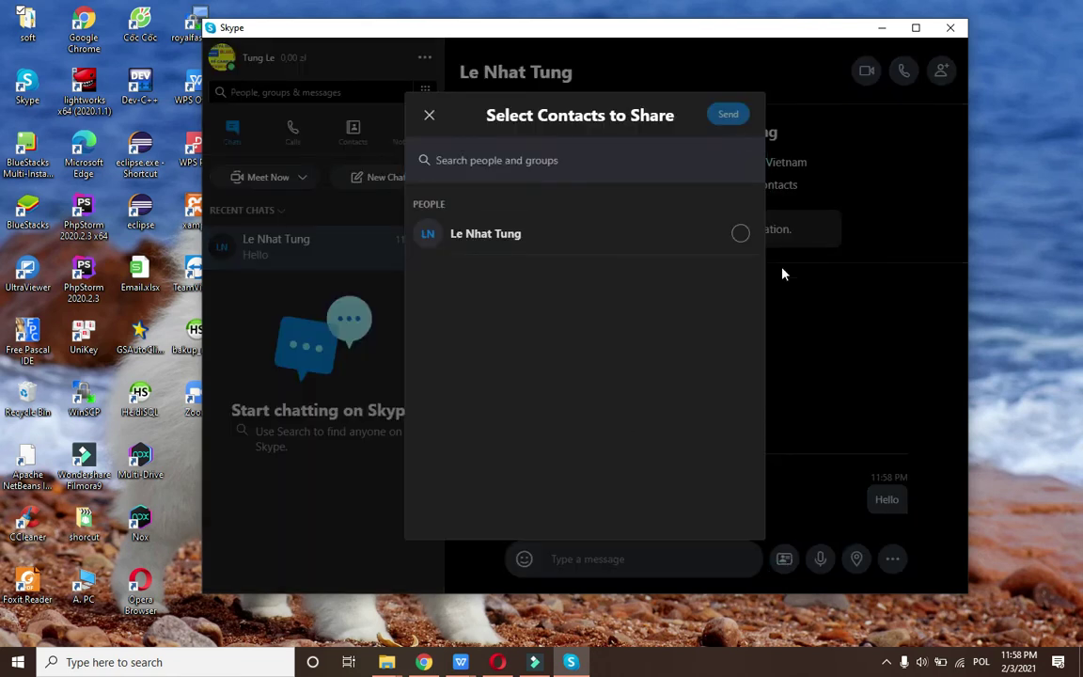
pyautogui.click(430, 118)
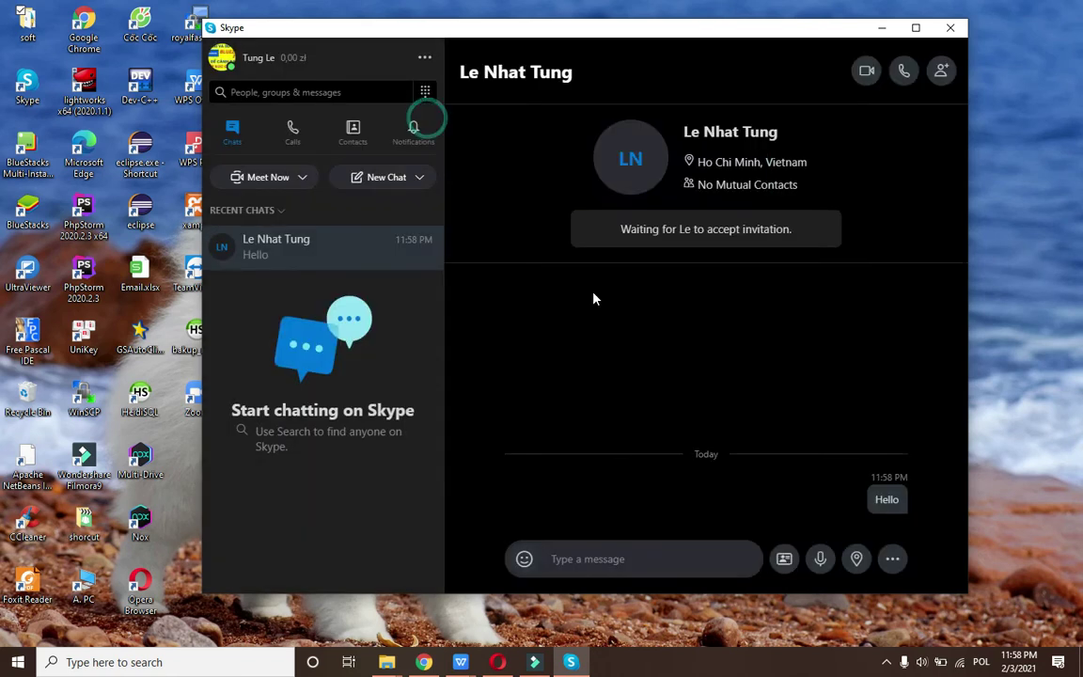
pyautogui.click(820, 561)
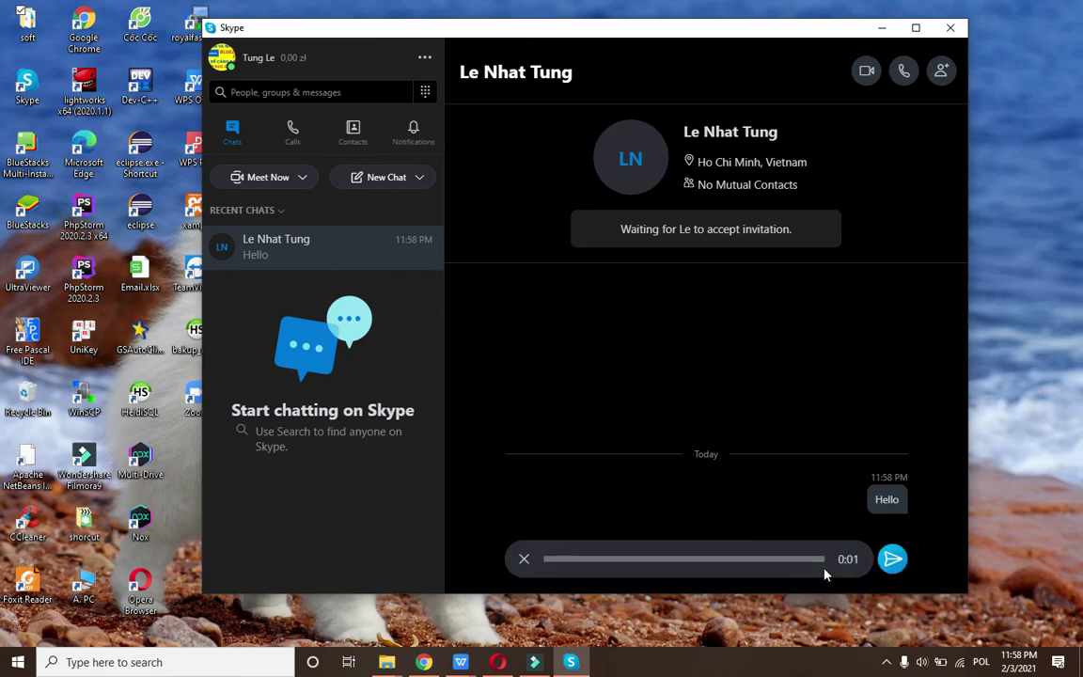
pyautogui.click(886, 561)
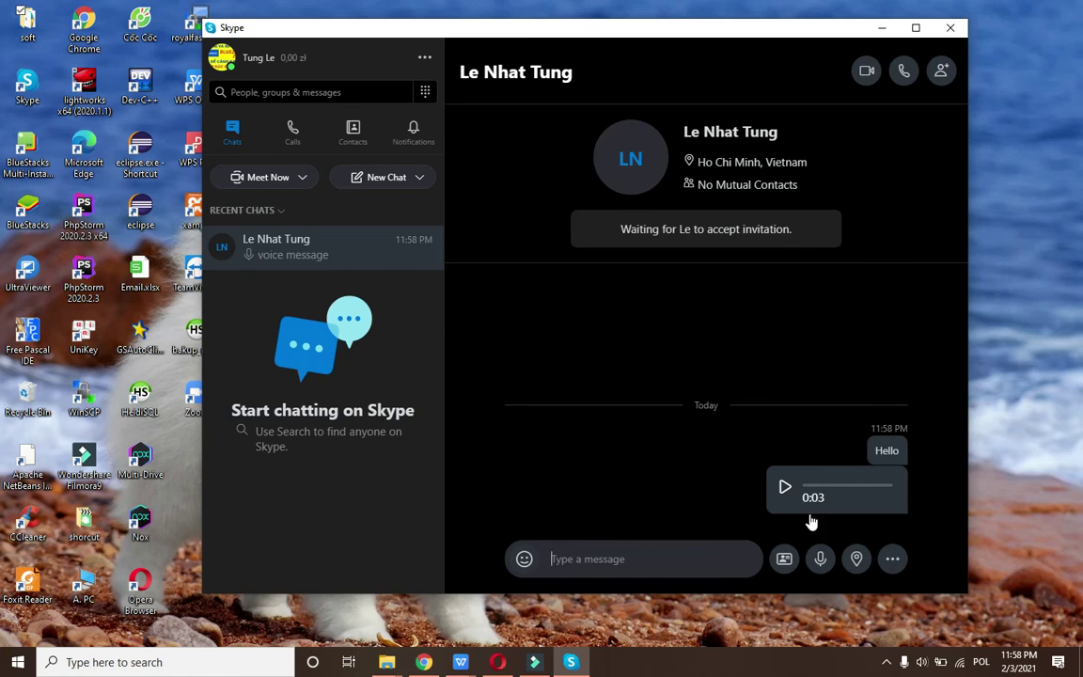
# Allow location access and send the current Warsaw location as a map card.
pyautogui.click(856, 561)
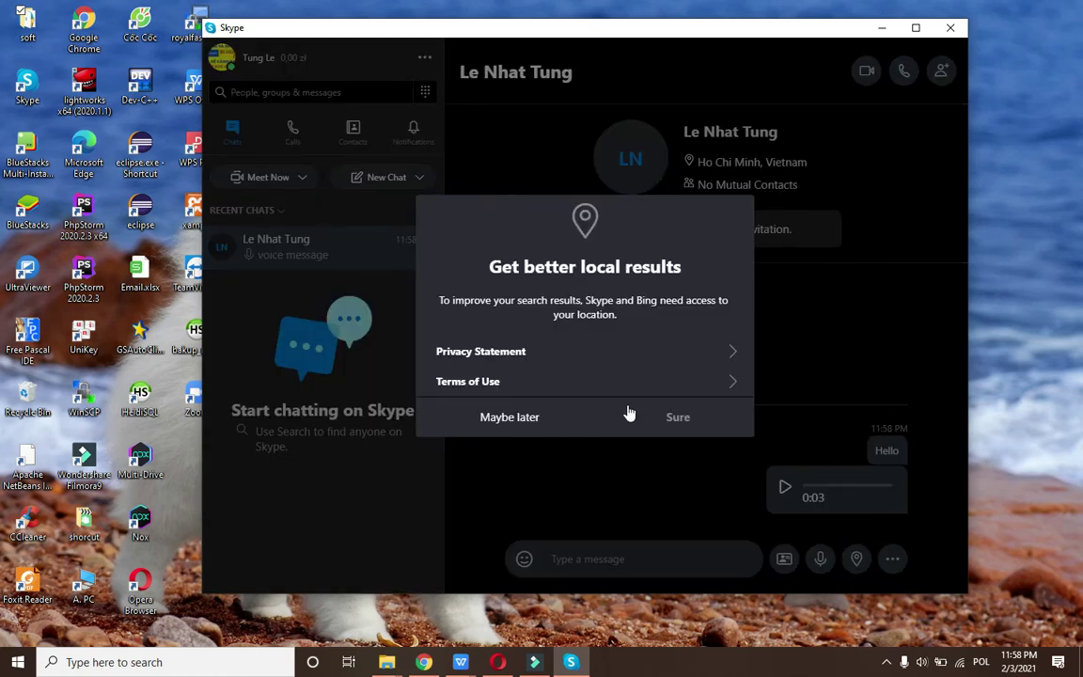
pyautogui.click(689, 416)
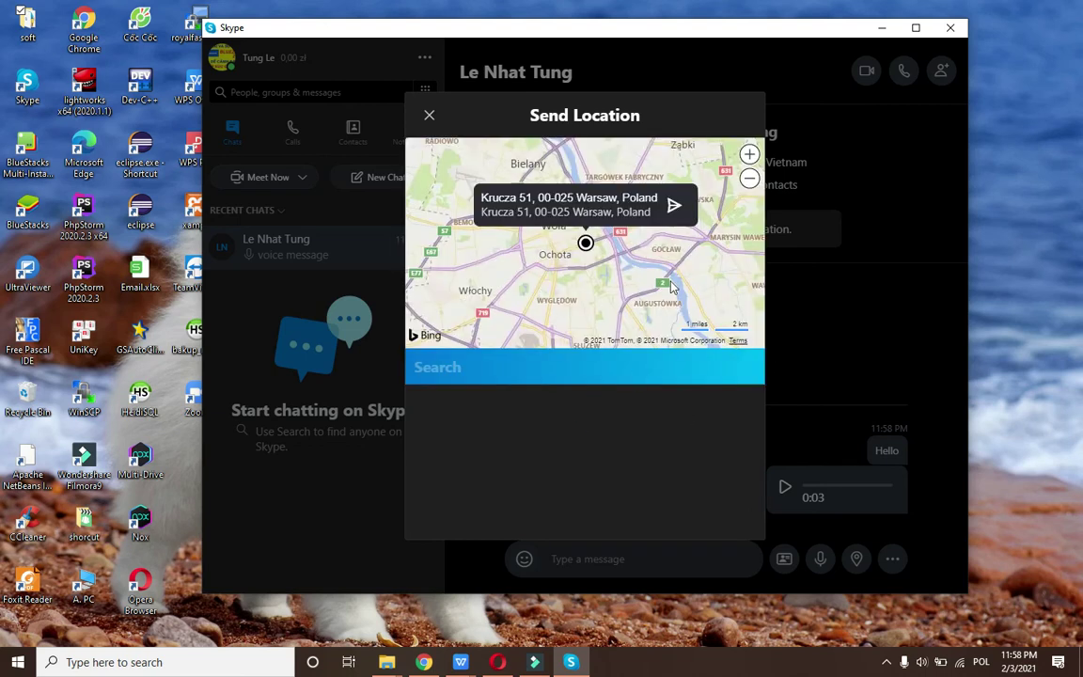
pyautogui.click(673, 208)
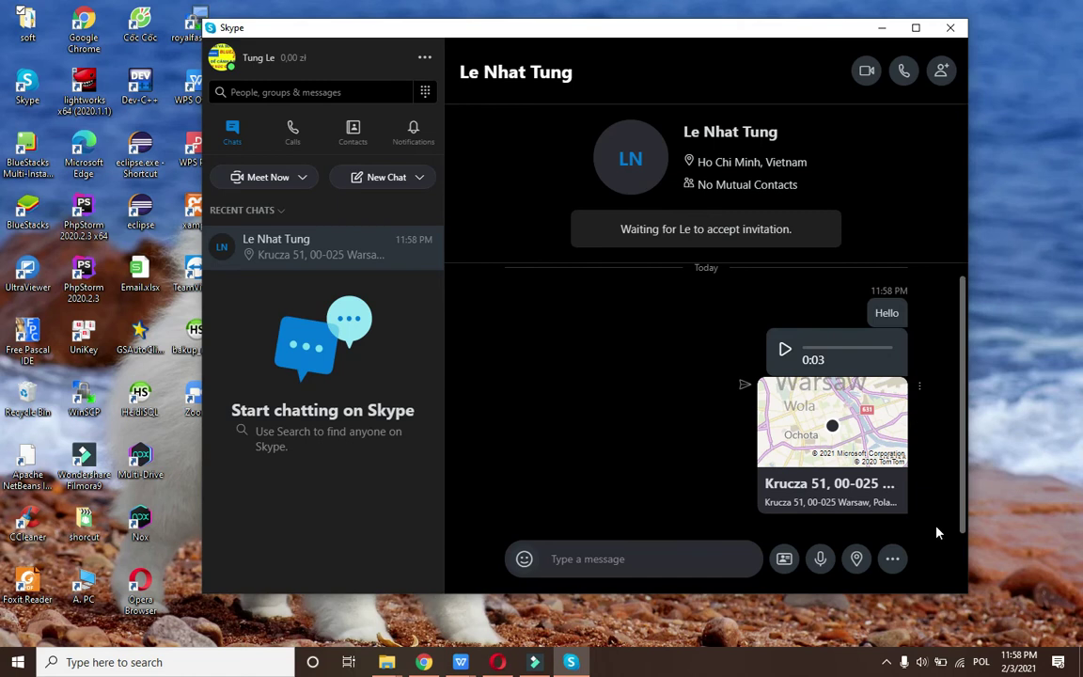
# Look at the extra message options, then maximize the Skype window.
pyautogui.click(898, 567)
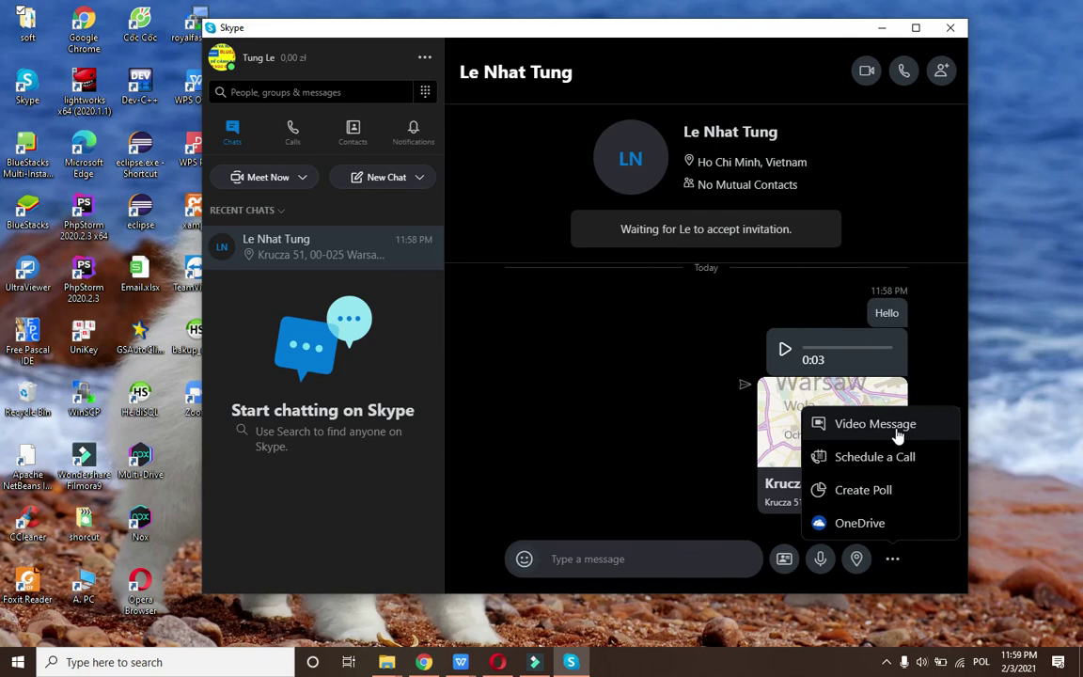
pyautogui.click(546, 437)
pyautogui.click(634, 570)
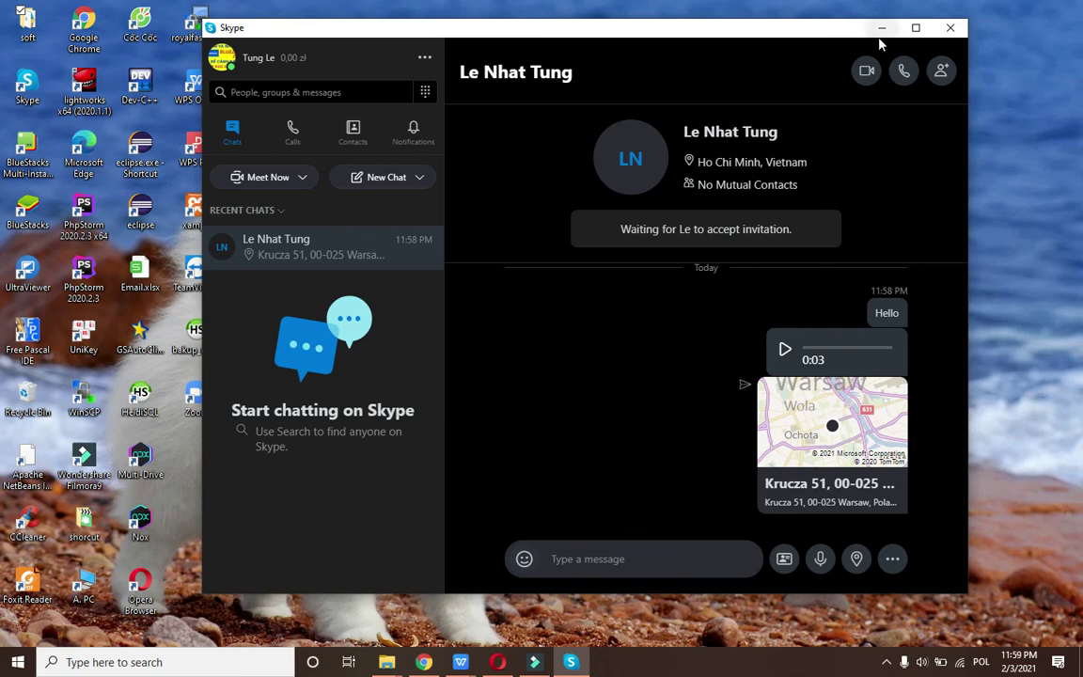
pyautogui.click(916, 28)
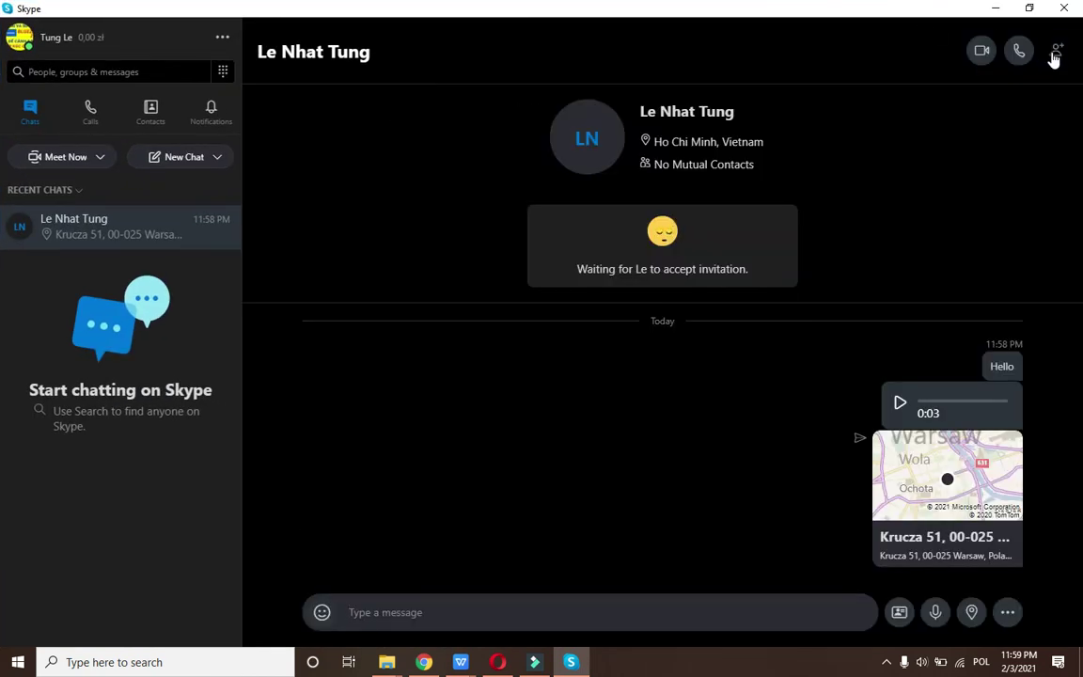
# Call the contact, toggle the camera on and off, end the unanswered call, dismiss the notice.
pyautogui.click(1018, 66)
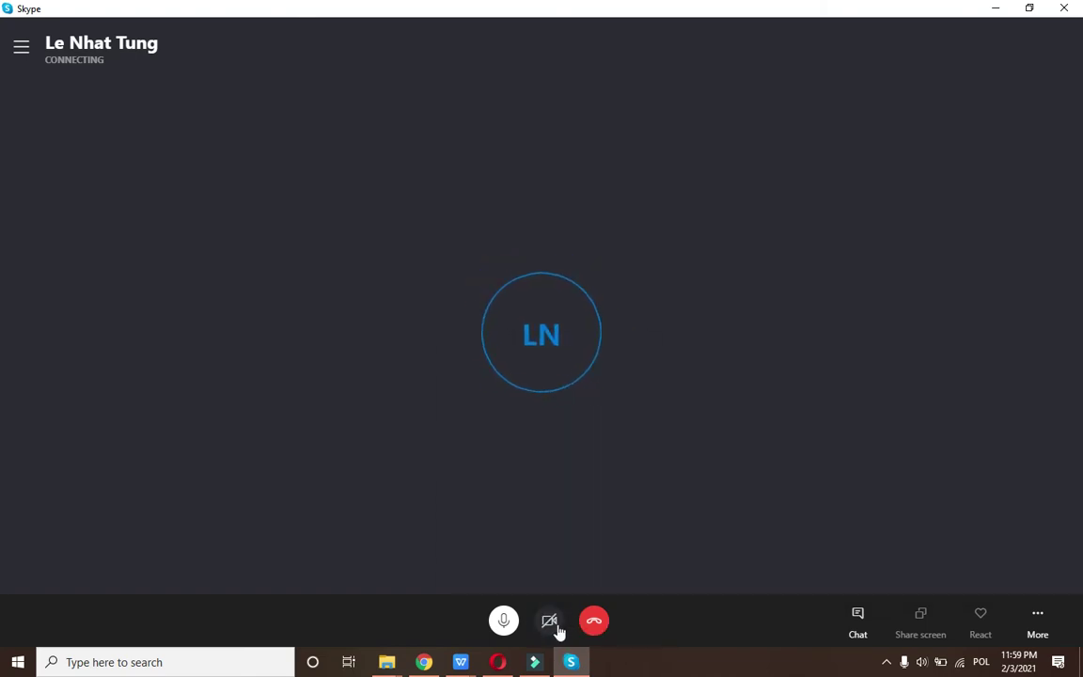
pyautogui.click(552, 623)
pyautogui.moveTo(548, 625)
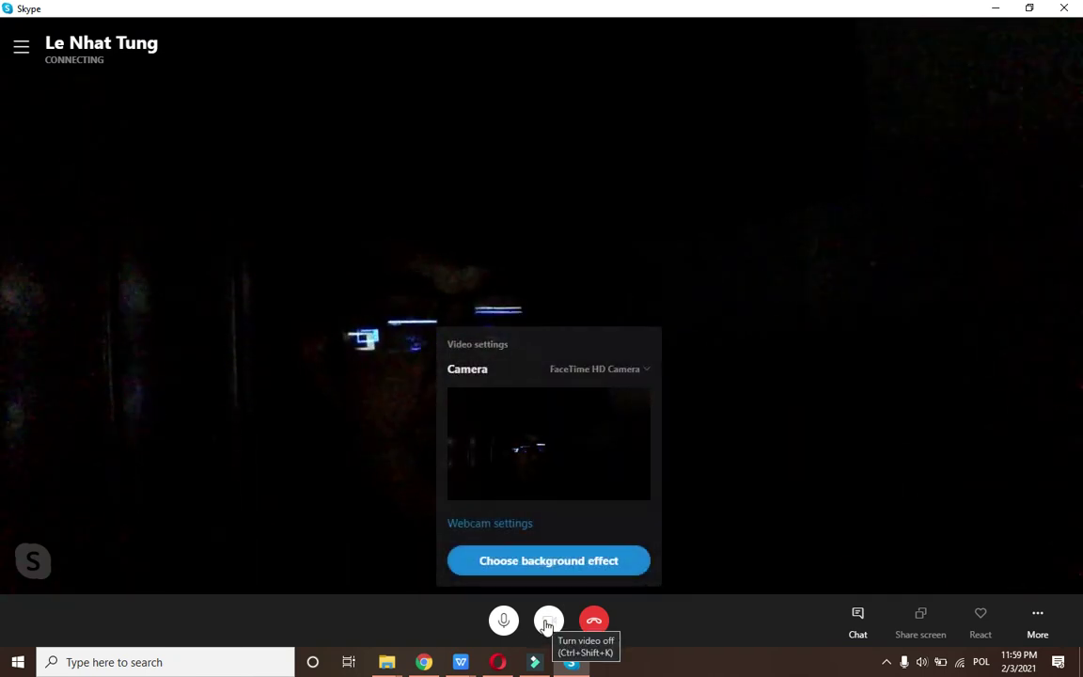
pyautogui.click(548, 622)
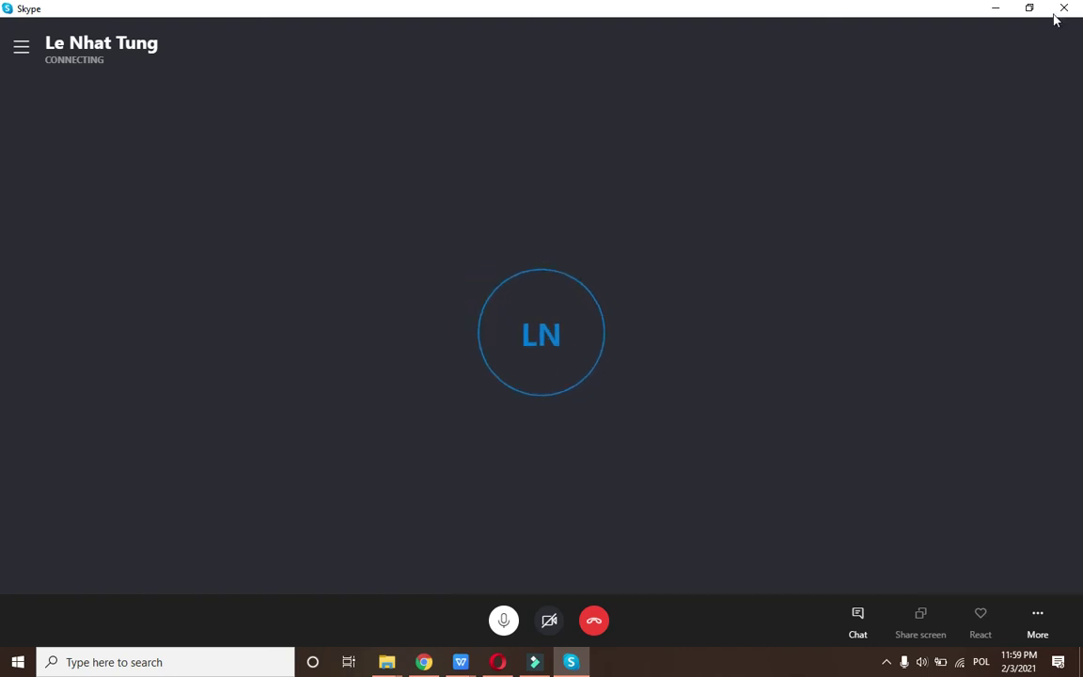
pyautogui.click(593, 622)
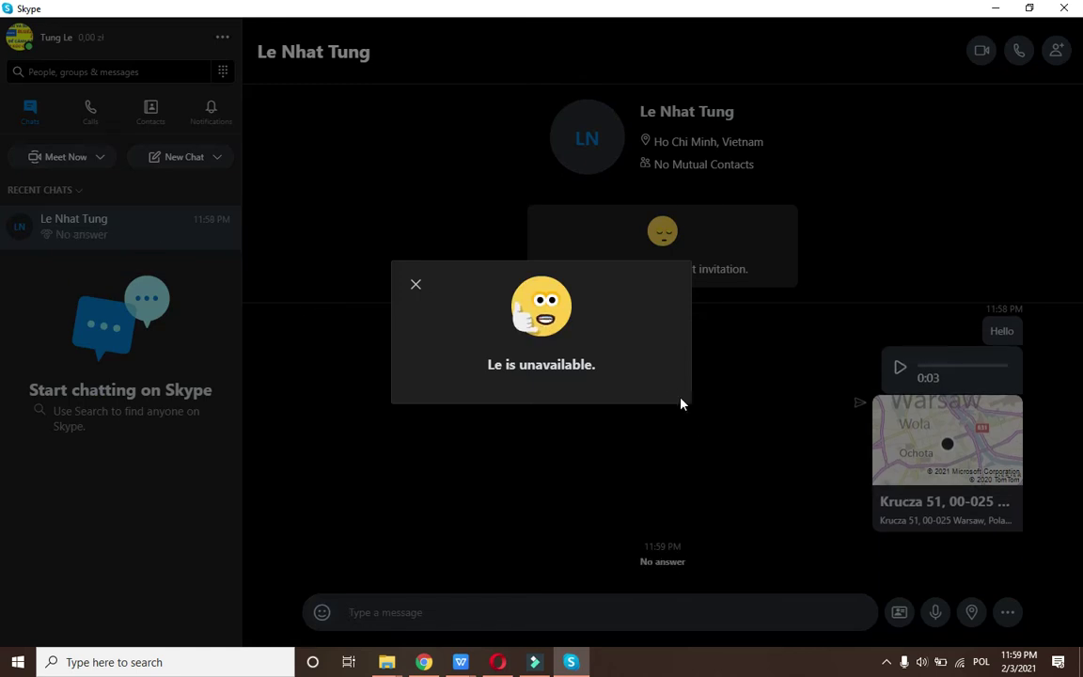
pyautogui.click(415, 285)
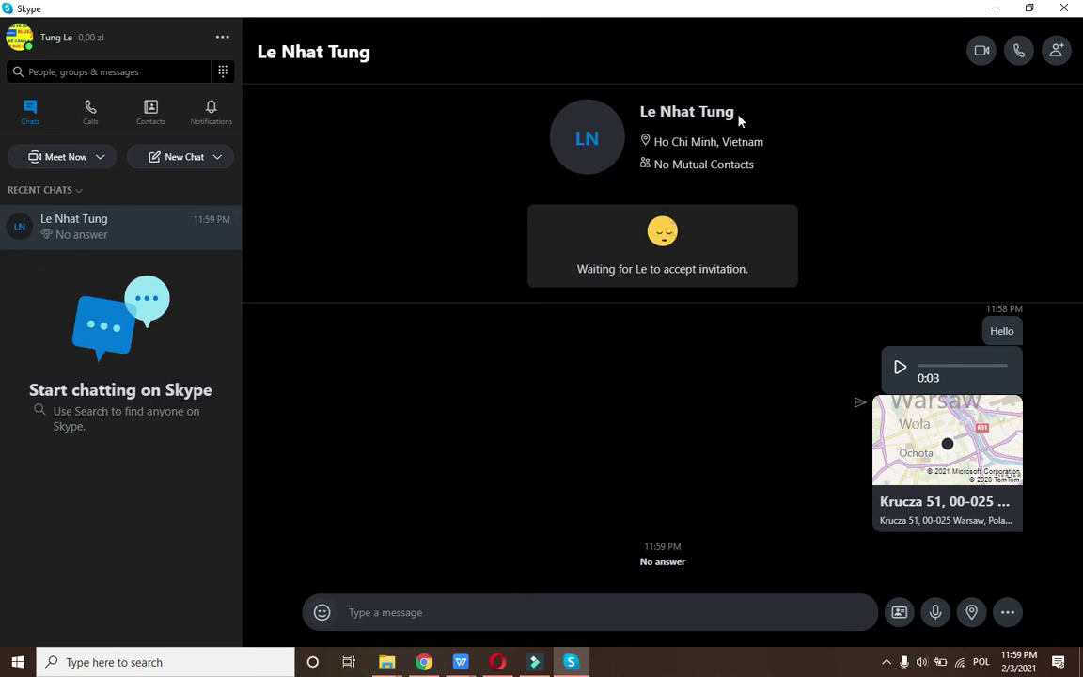
# Open and close the Add to Group dialog, then show the New Chat type list.
pyautogui.click(1055, 56)
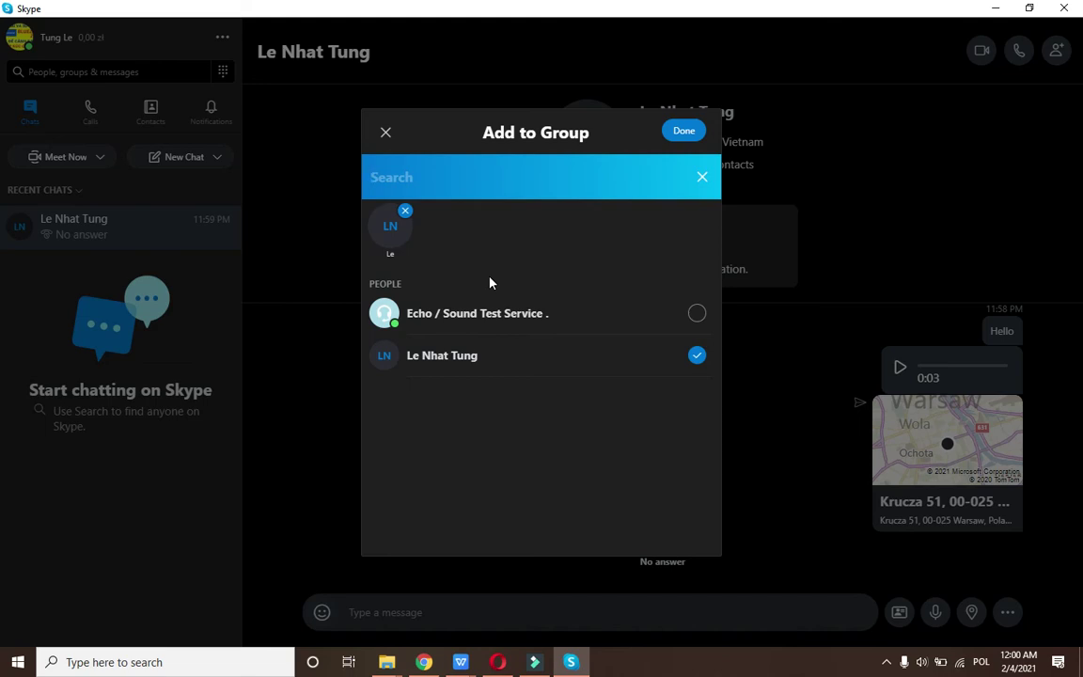
pyautogui.click(386, 133)
pyautogui.click(27, 243)
pyautogui.click(201, 162)
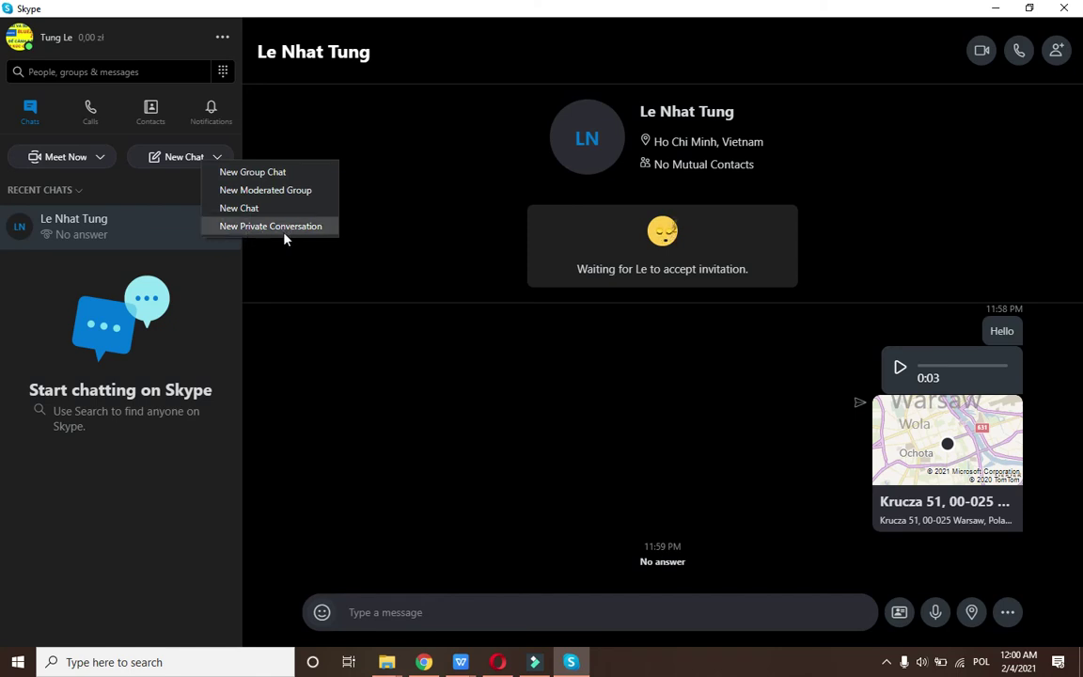
# Host a new Meet Now meeting, confirm it, and copy its join link.
pyautogui.click(84, 161)
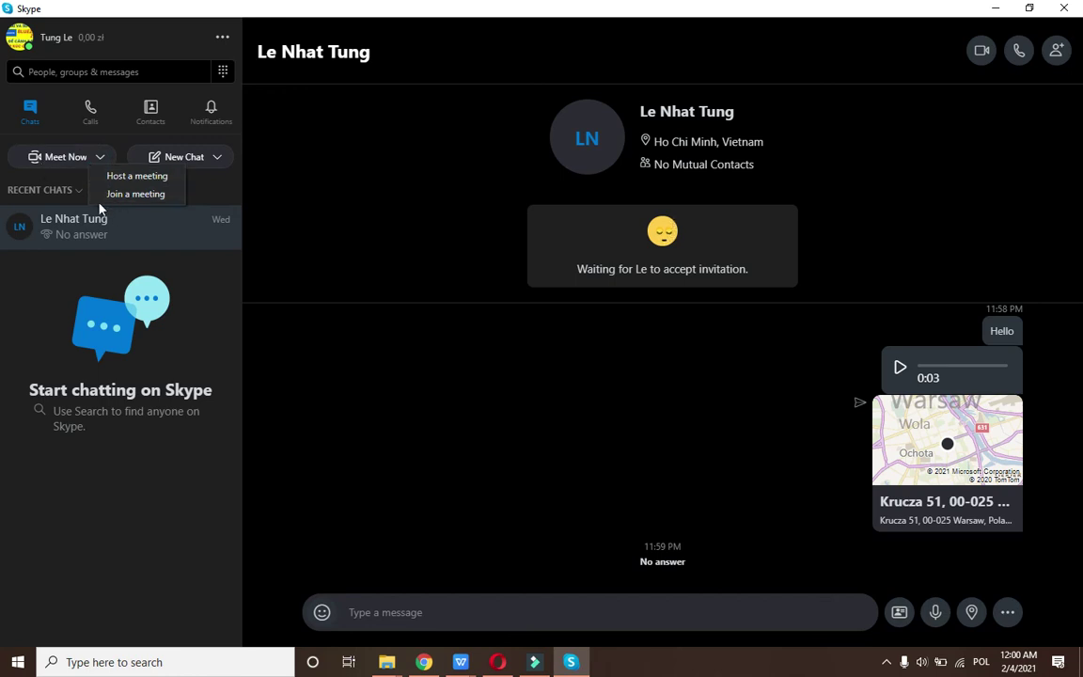
pyautogui.click(140, 182)
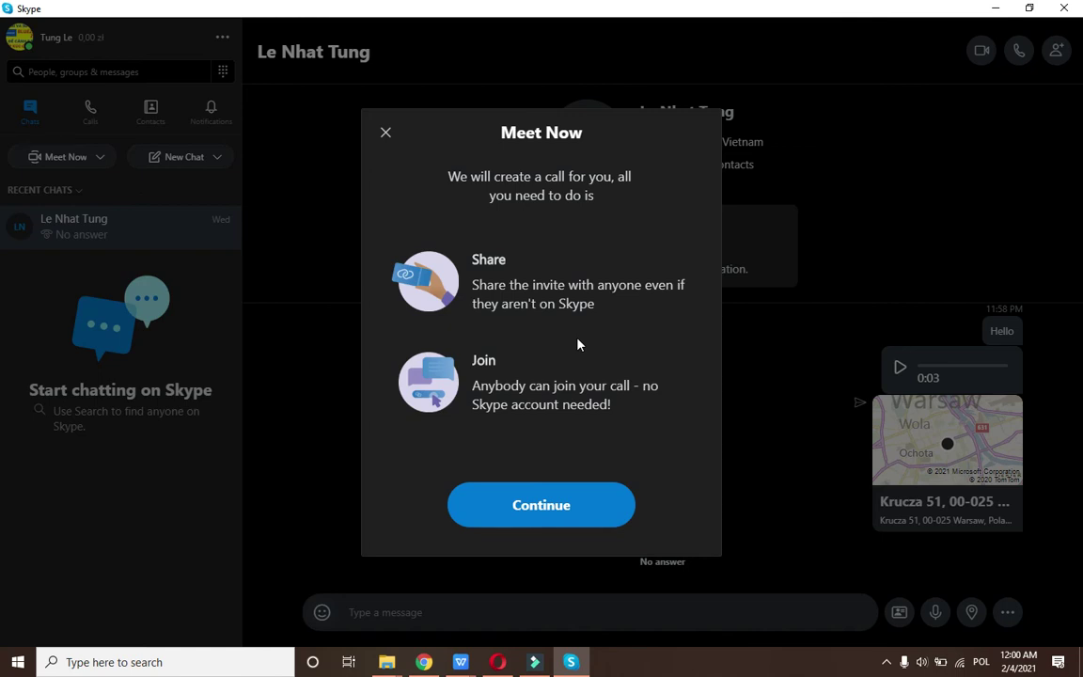
pyautogui.click(560, 523)
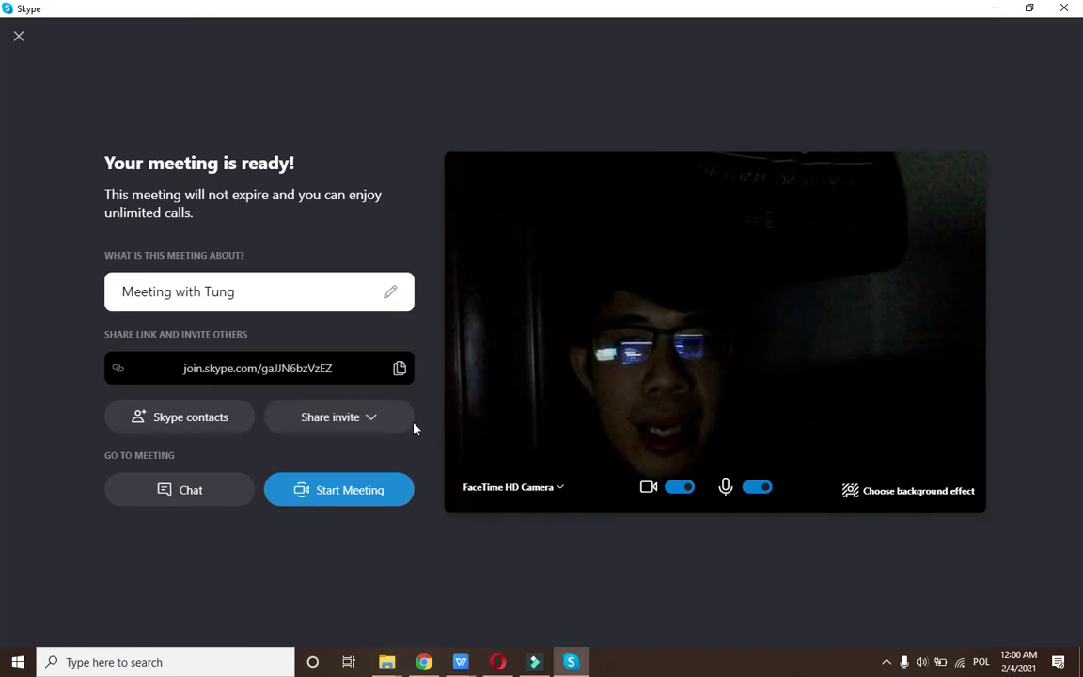
pyautogui.click(166, 367)
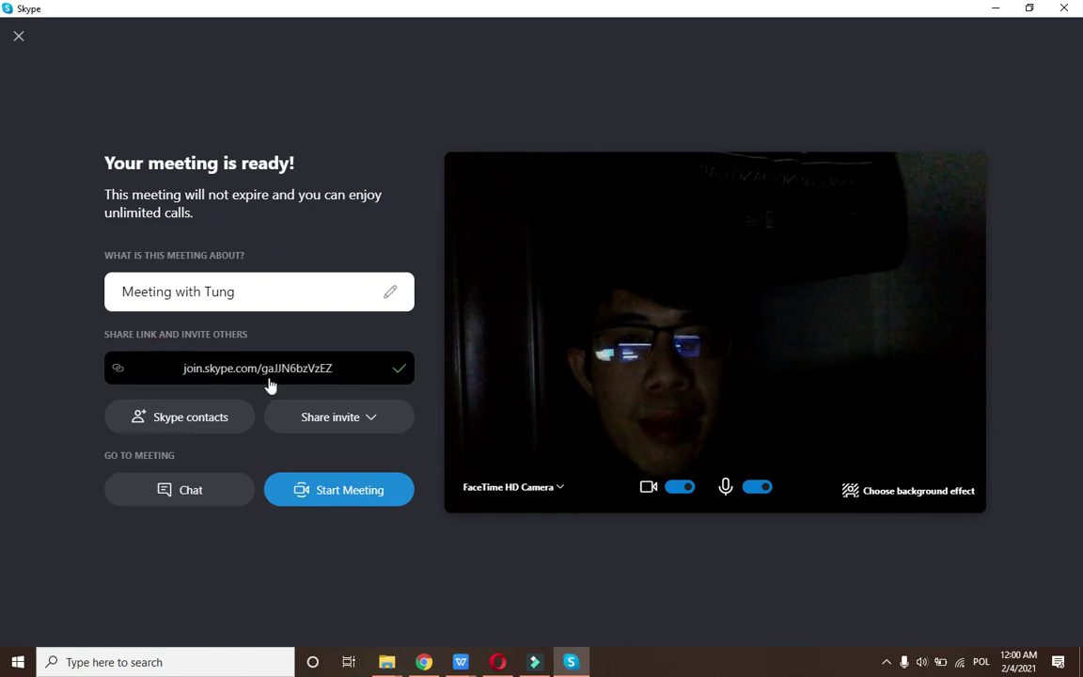
pyautogui.click(165, 371)
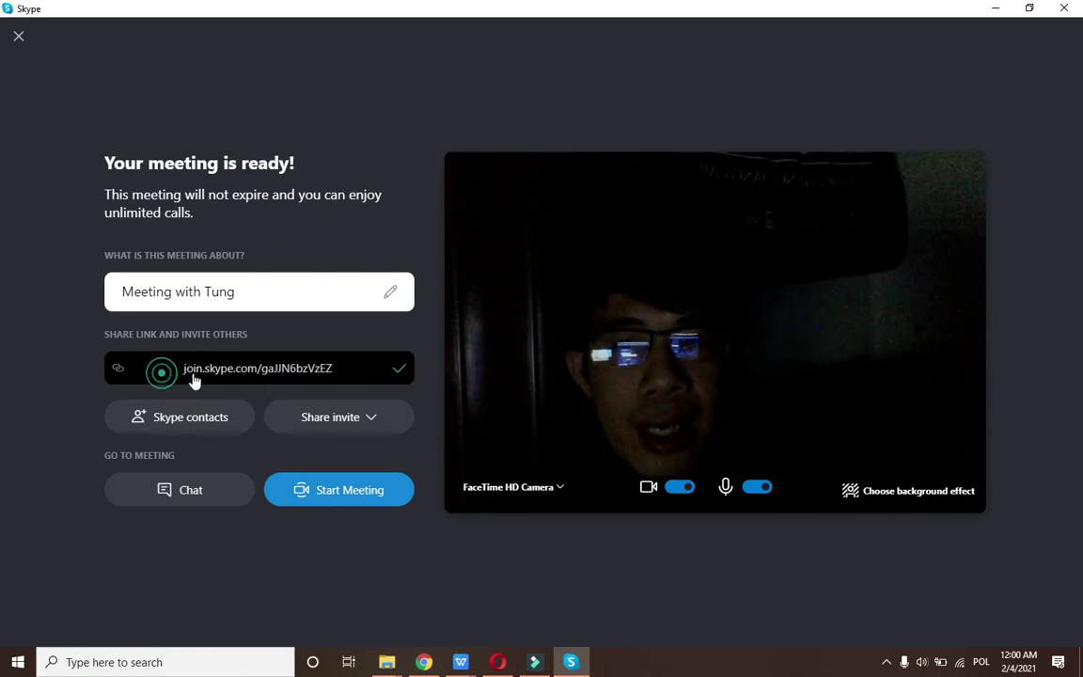